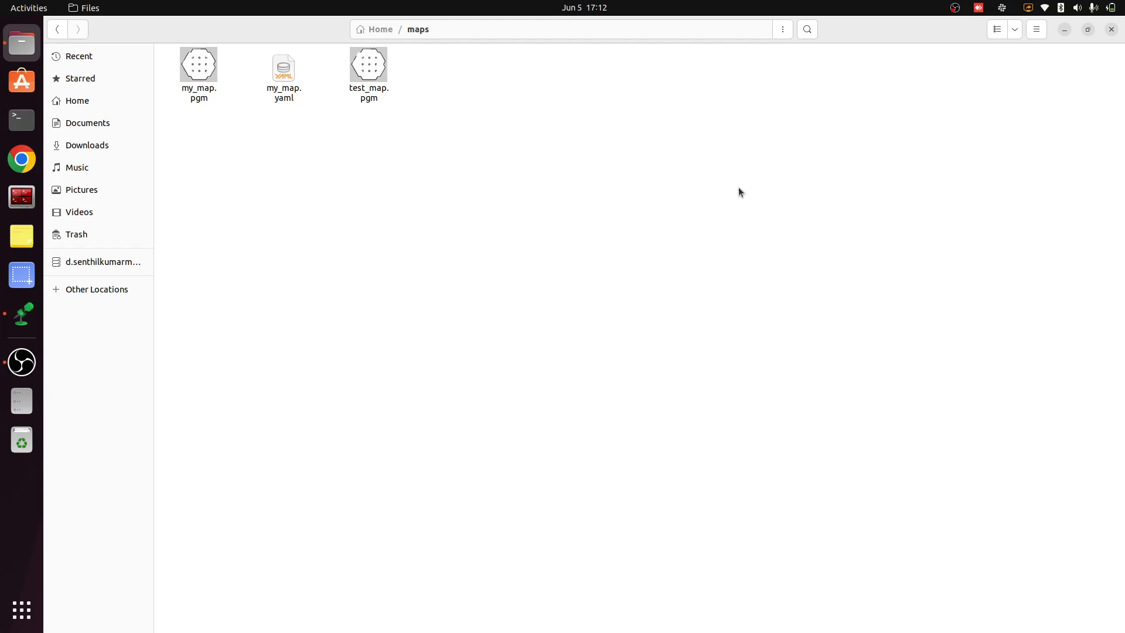
Open test_map.pgm from the maps folder and examine its walls and pillars enlarged in the maximized image viewer
{"action": "double_click", "coordinate": [361, 72]}
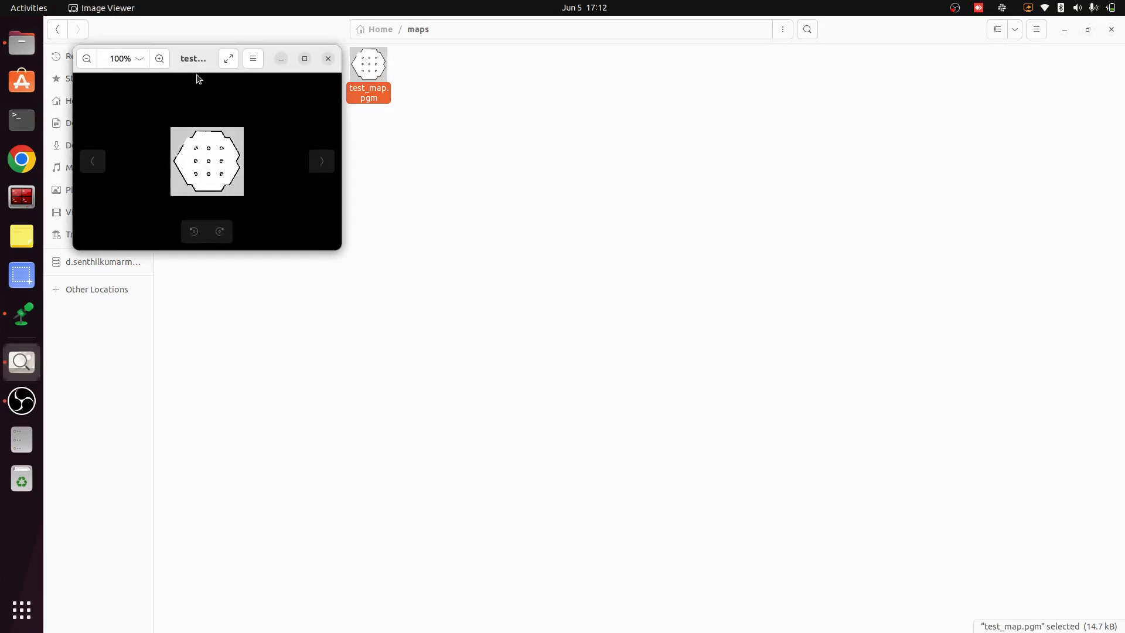
{"action": "left_click", "coordinate": [304, 58]}
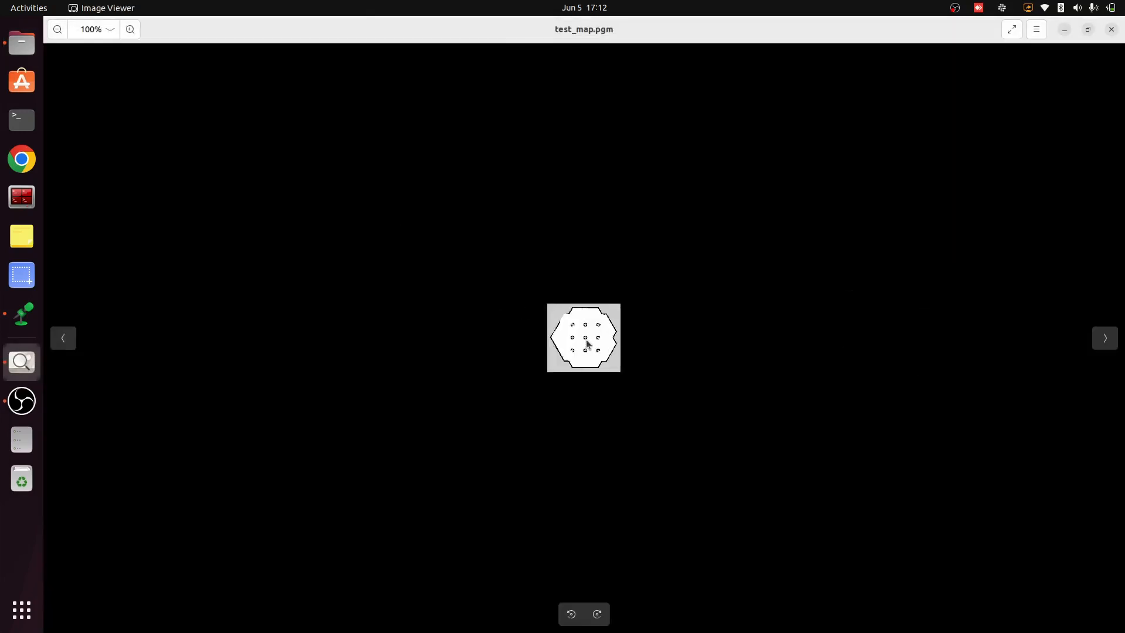
{"action": "scroll", "coordinate": [588, 344], "scroll_direction": "up", "scroll_amount": 10}
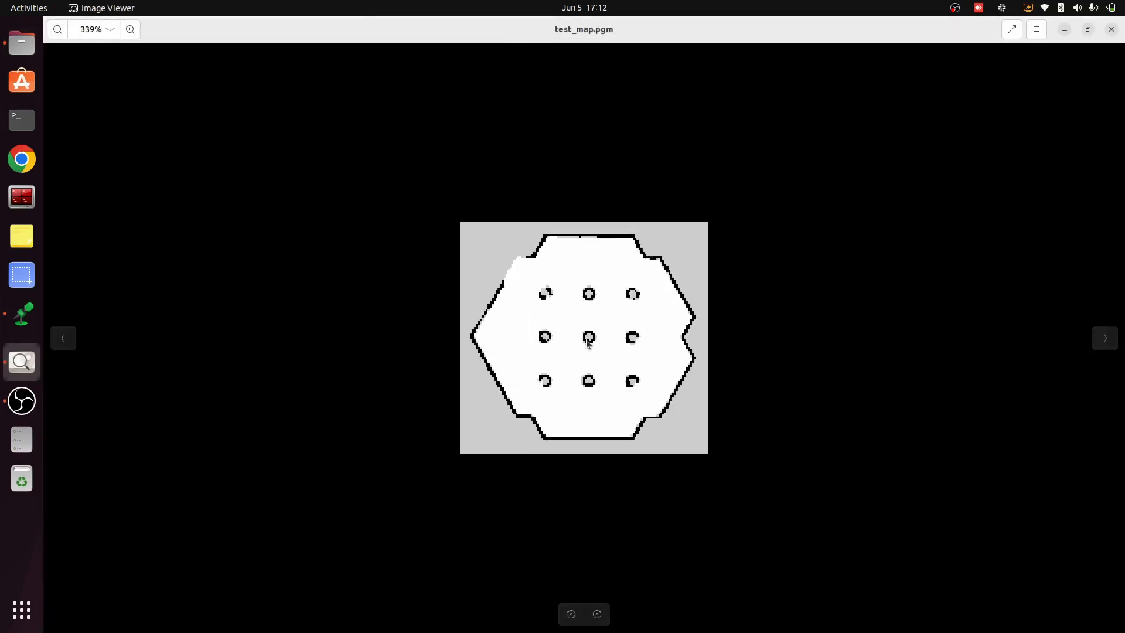
{"action": "scroll", "coordinate": [588, 344], "scroll_direction": "up", "scroll_amount": 2}
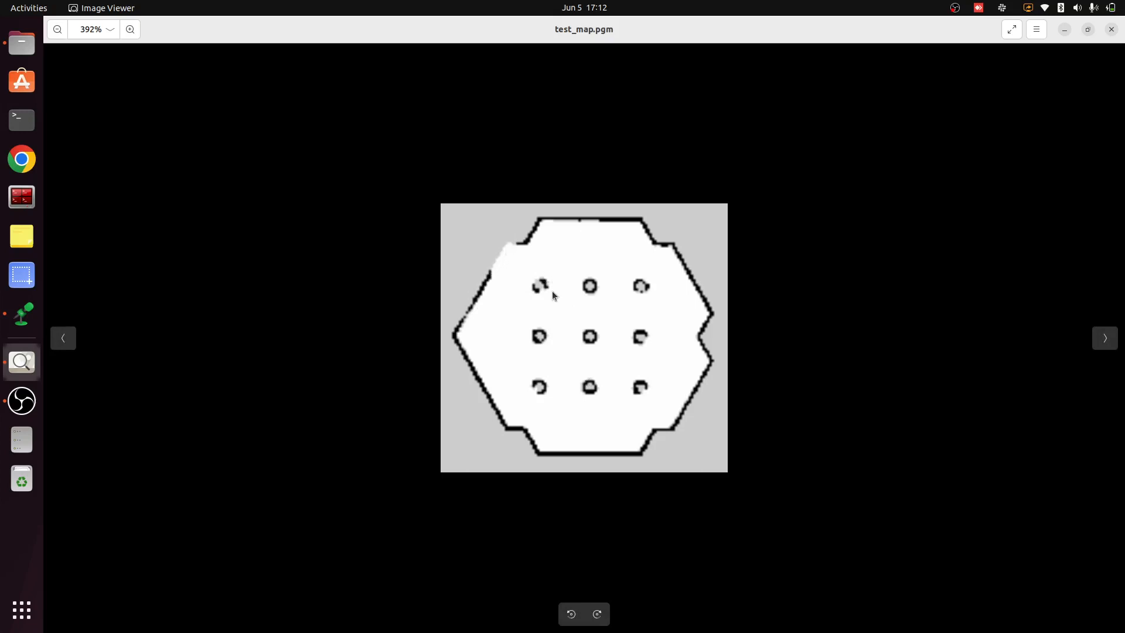
{"action": "scroll", "coordinate": [552, 290], "scroll_direction": "up", "scroll_amount": 3}
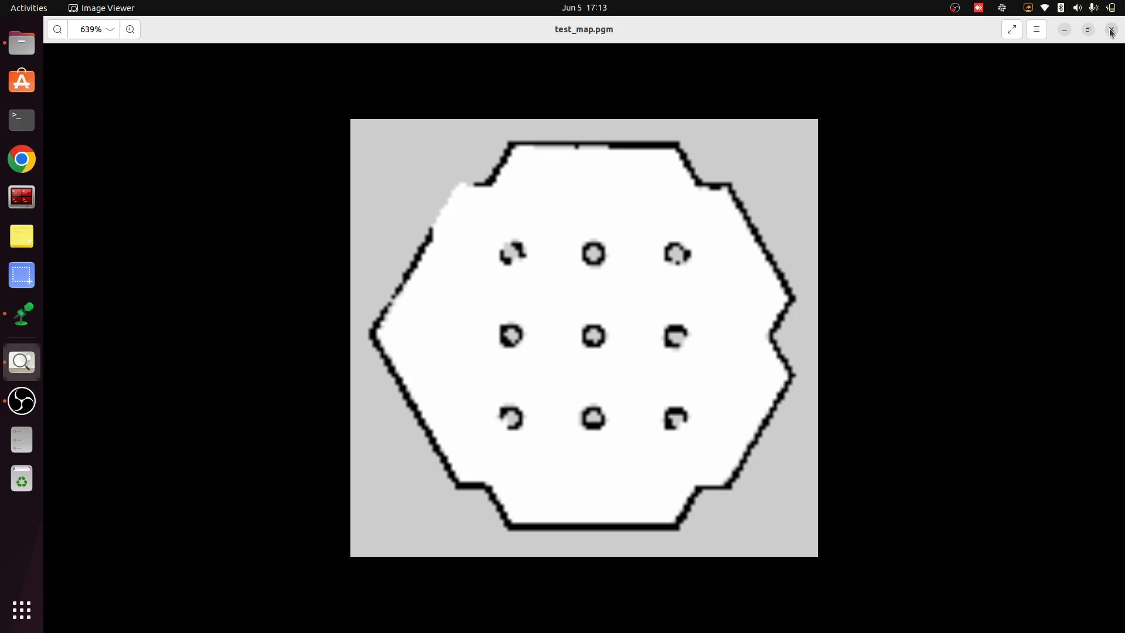
Switch to Terminator, run "sudo snap install gimp" and enter the account password
{"action": "left_click", "coordinate": [22, 197]}
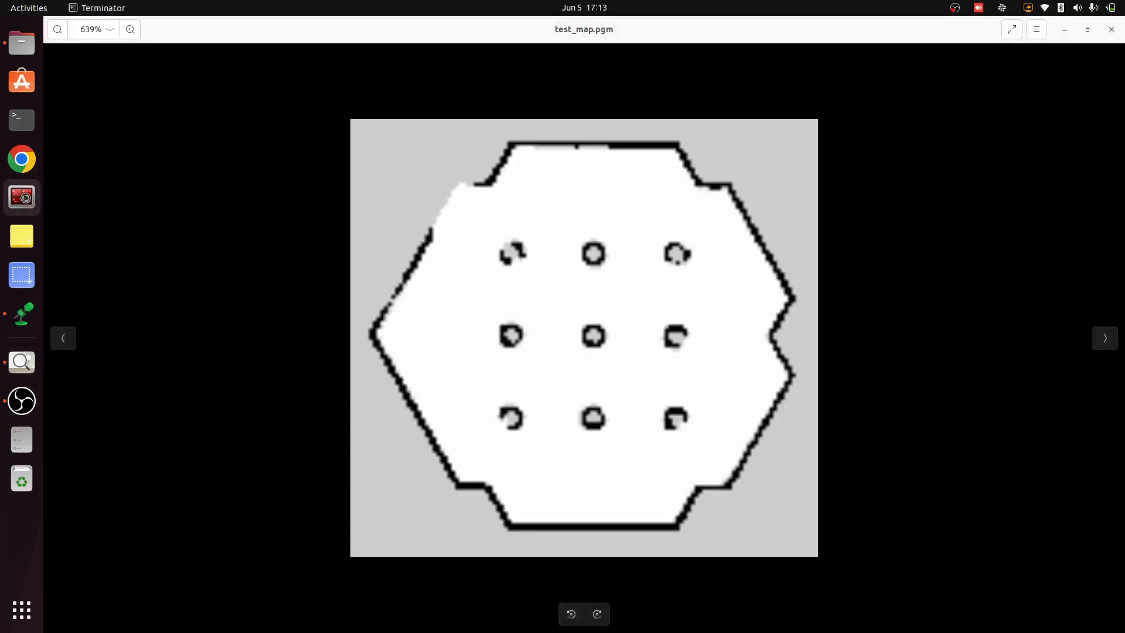
{"action": "left_click", "coordinate": [660, 56]}
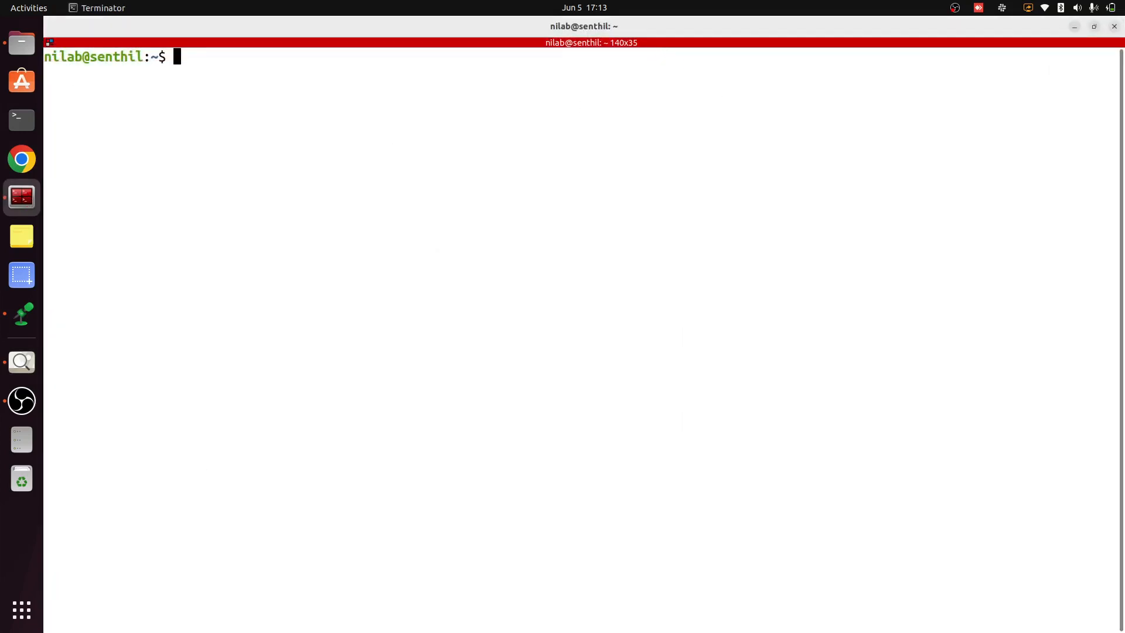
{"action": "type", "text": "sudo snap install "}
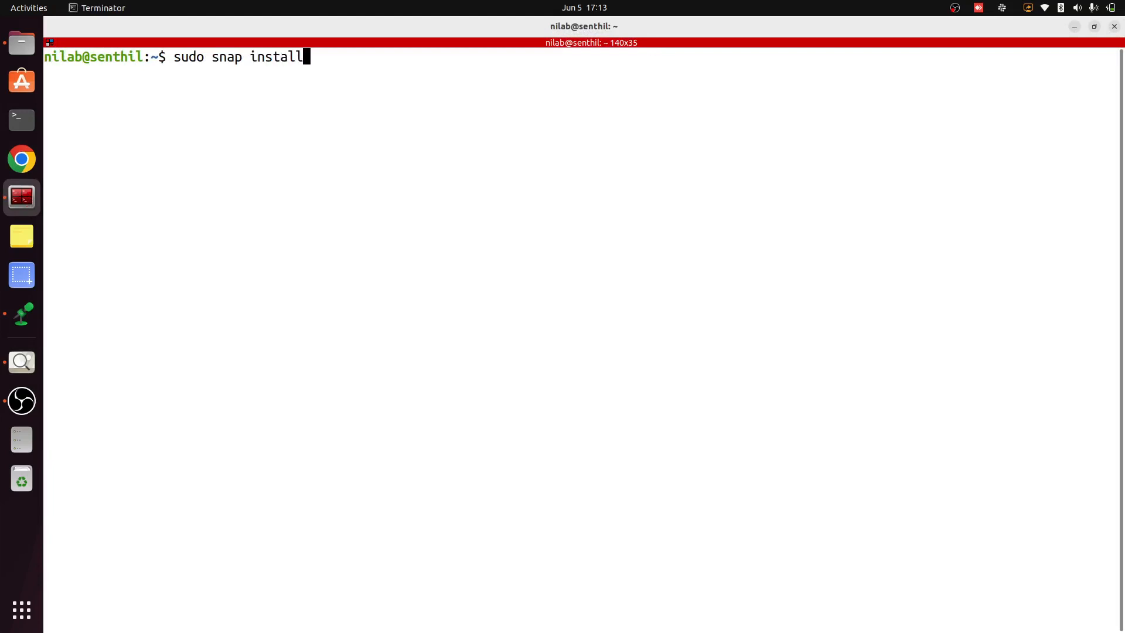
{"action": "type", "text": "gimp"}
{"action": "key", "text": "Return"}
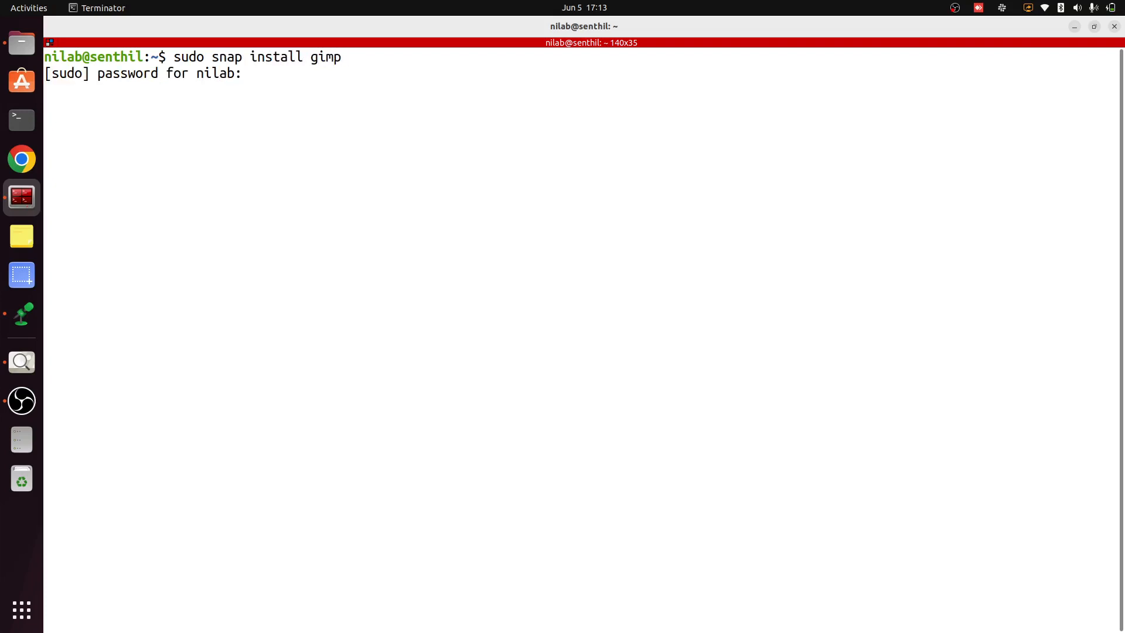
{"action": "key", "text": "Return"}
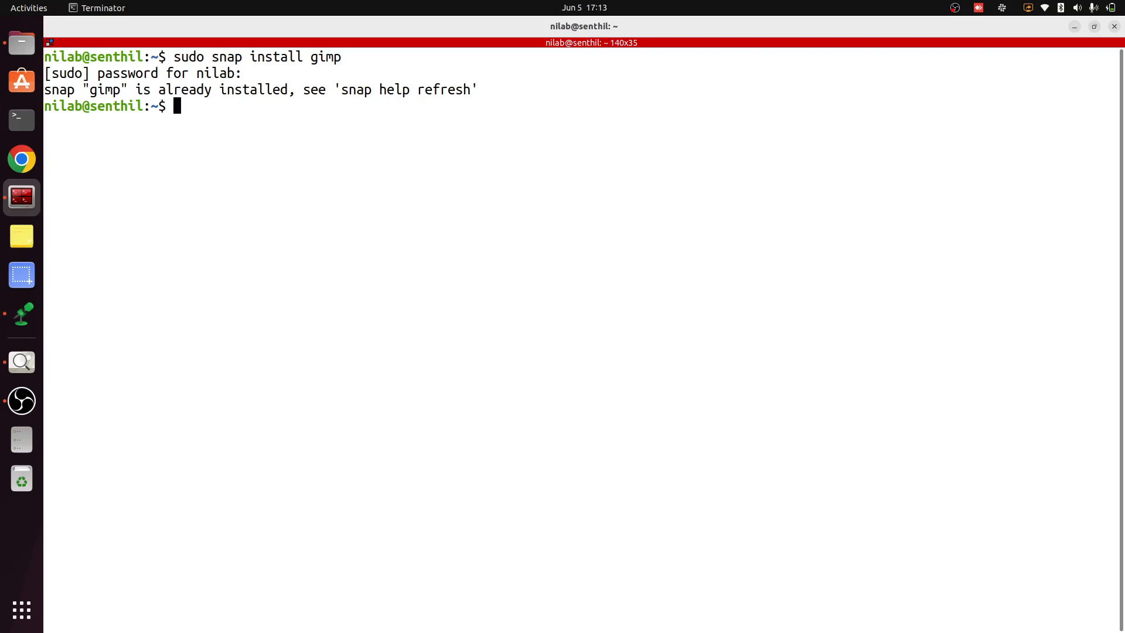
Launch GIMP with the command "gimp" and load test_map.pgm into it from the maps folder in Files
{"action": "type", "text": "gimp"}
{"action": "key", "text": "Return"}
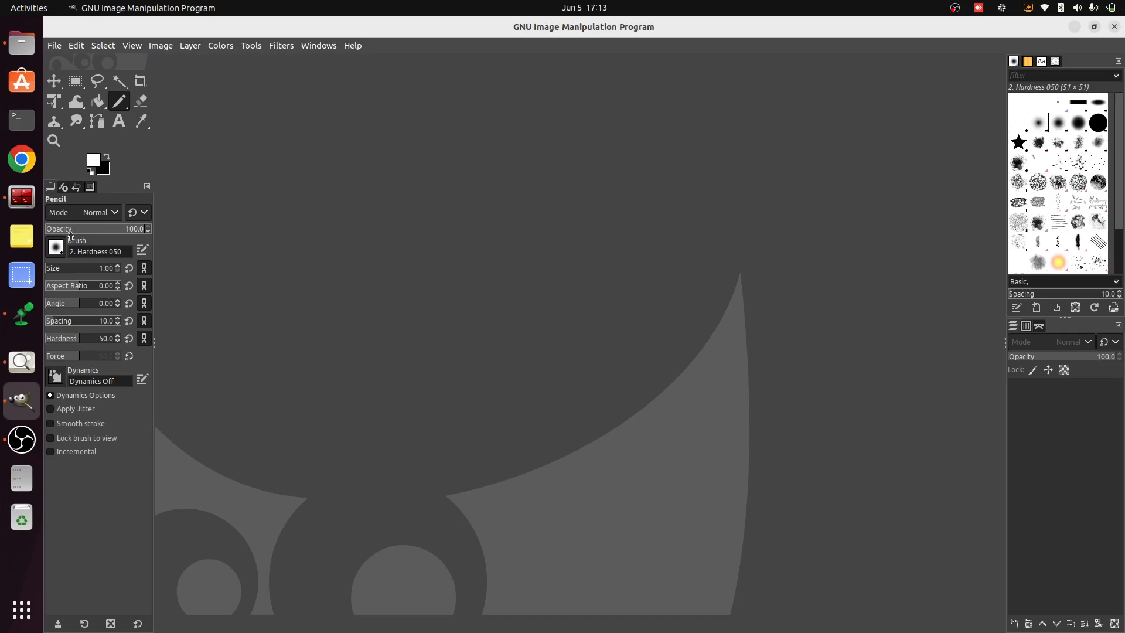
{"action": "left_click", "coordinate": [22, 48]}
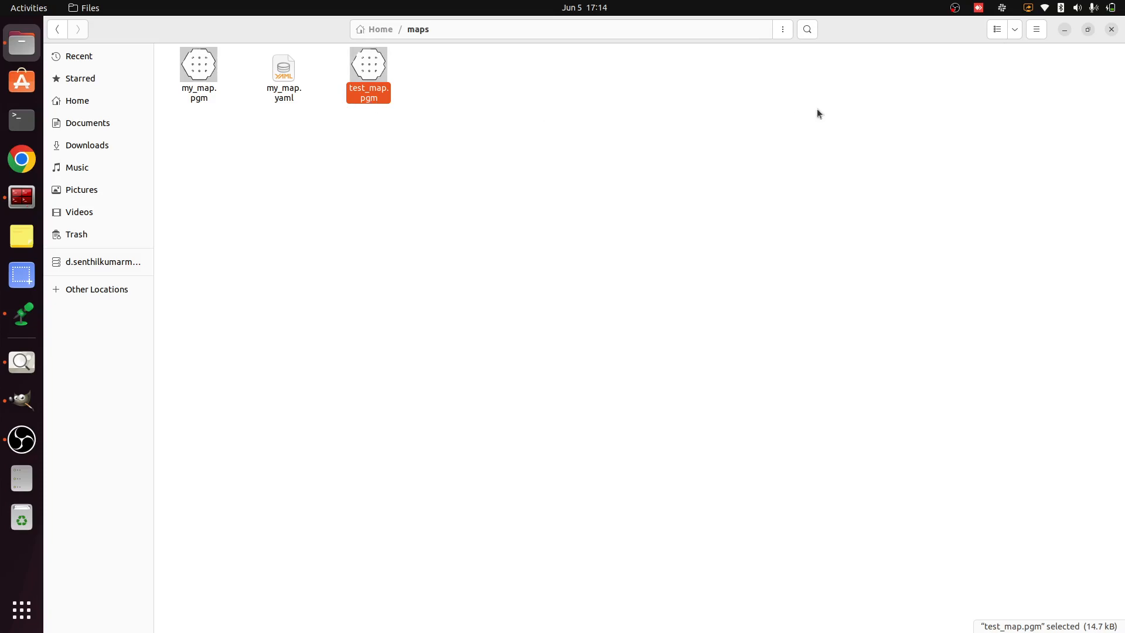
{"action": "left_click_drag", "start_coordinate": [849, 26], "coordinate": [829, 287]}
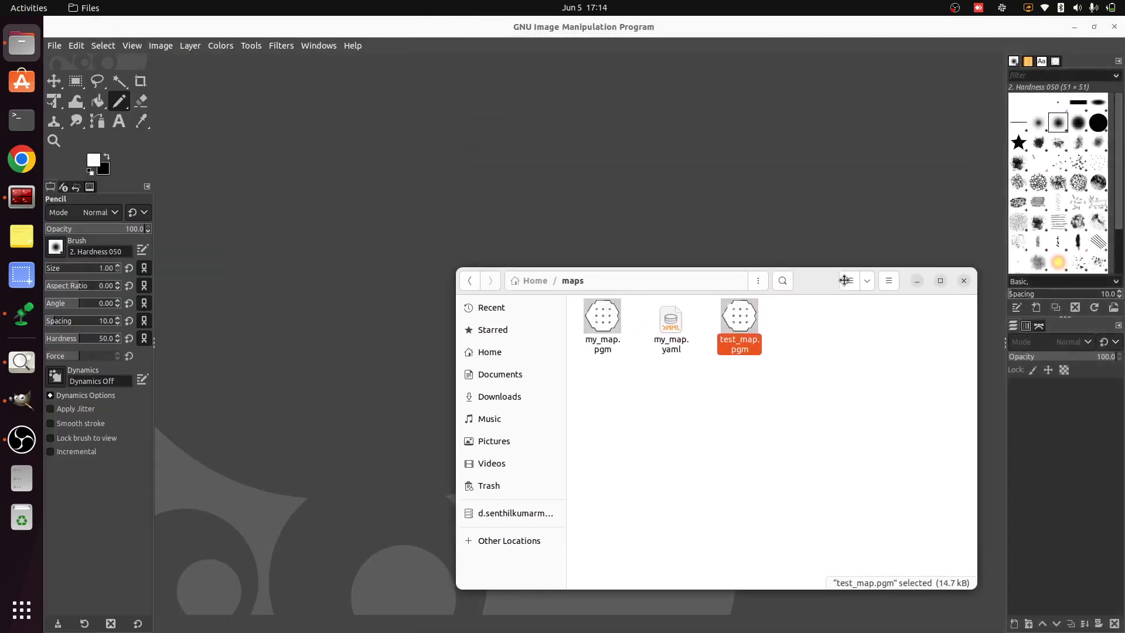
{"action": "left_click_drag", "start_coordinate": [733, 325], "coordinate": [562, 194]}
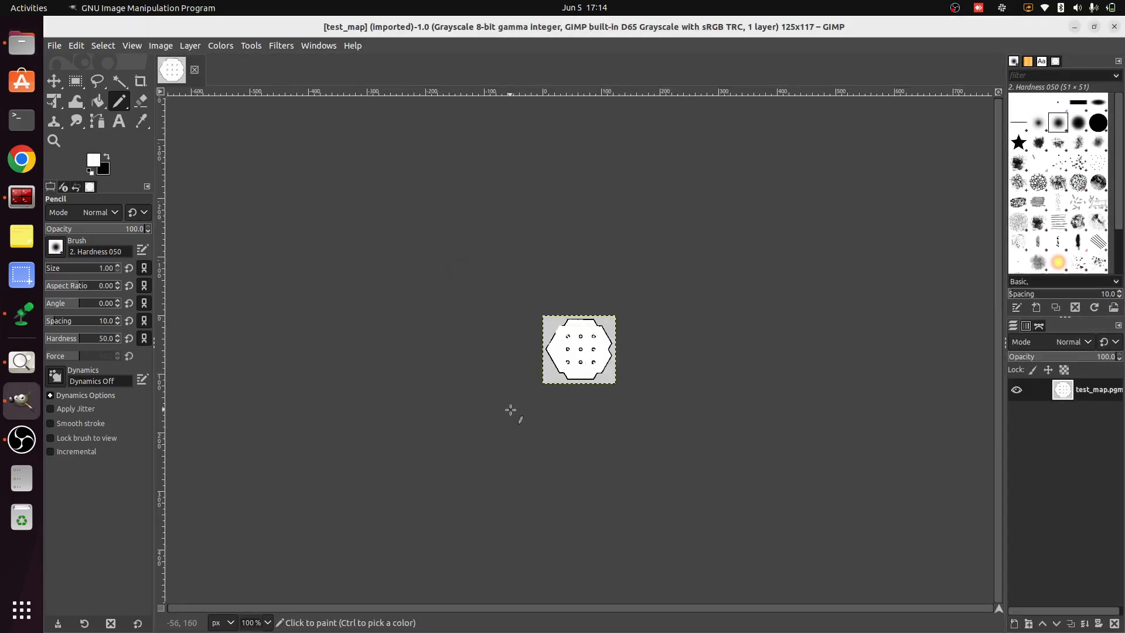
Swap the foreground colour to black and pencil in the gap in the map's upper-left wall, thickening the adjoining horizontal edge
{"action": "scroll", "coordinate": [585, 375], "scroll_direction": "up", "scroll_amount": 3}
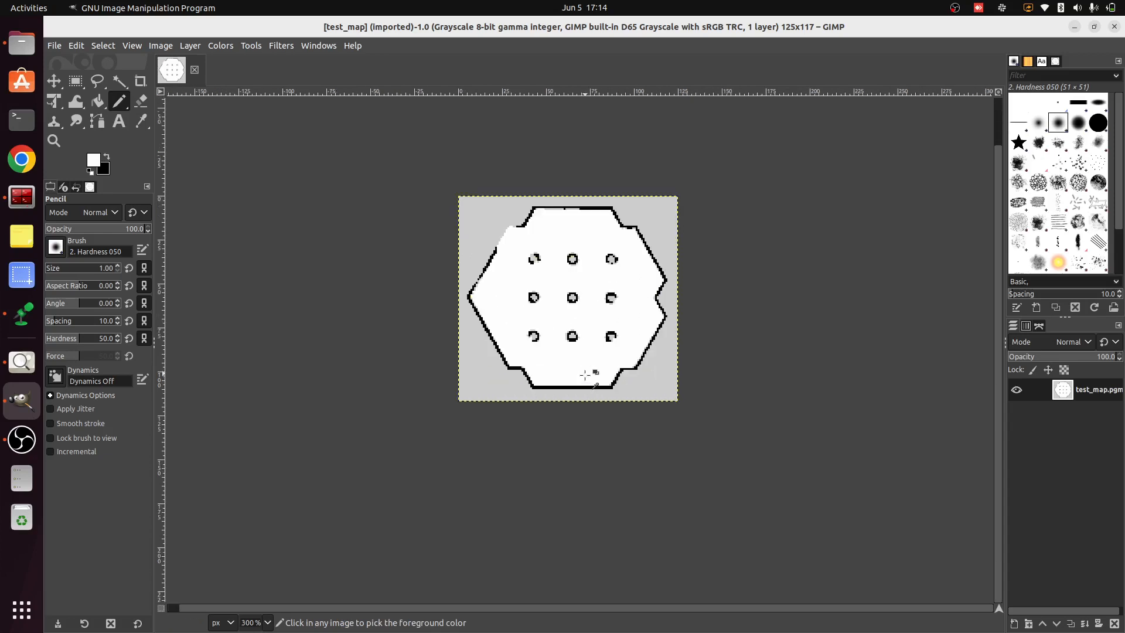
{"action": "scroll", "coordinate": [582, 170], "scroll_direction": "up", "scroll_amount": 2}
{"action": "scroll", "coordinate": [686, 463], "scroll_direction": "up", "scroll_amount": 1}
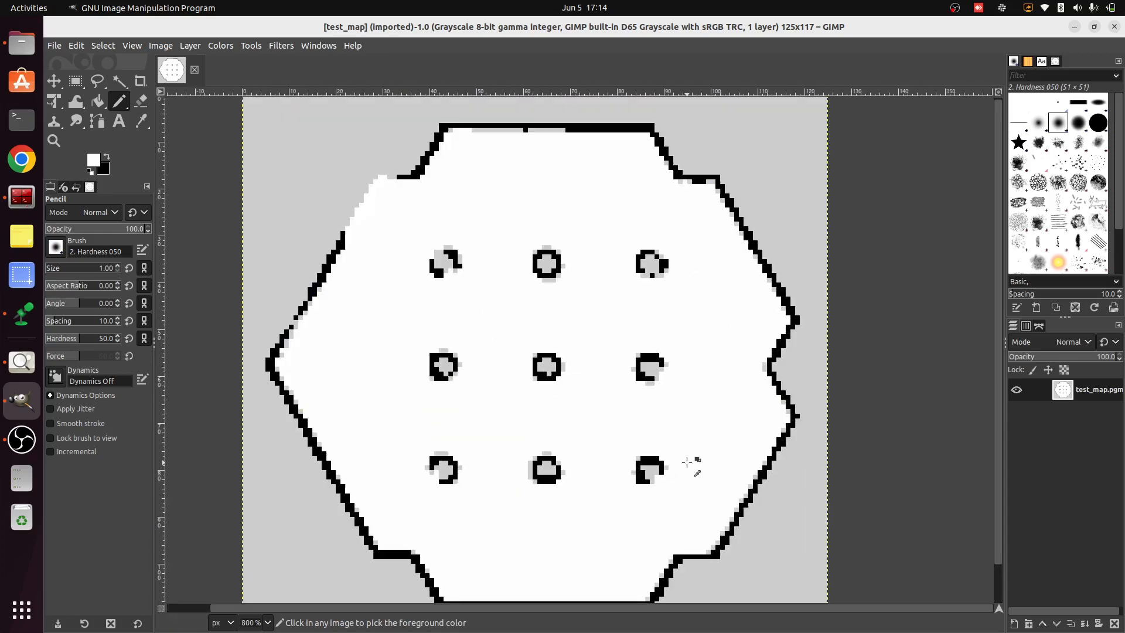
{"action": "scroll", "coordinate": [689, 463], "scroll_direction": "up", "scroll_amount": 1}
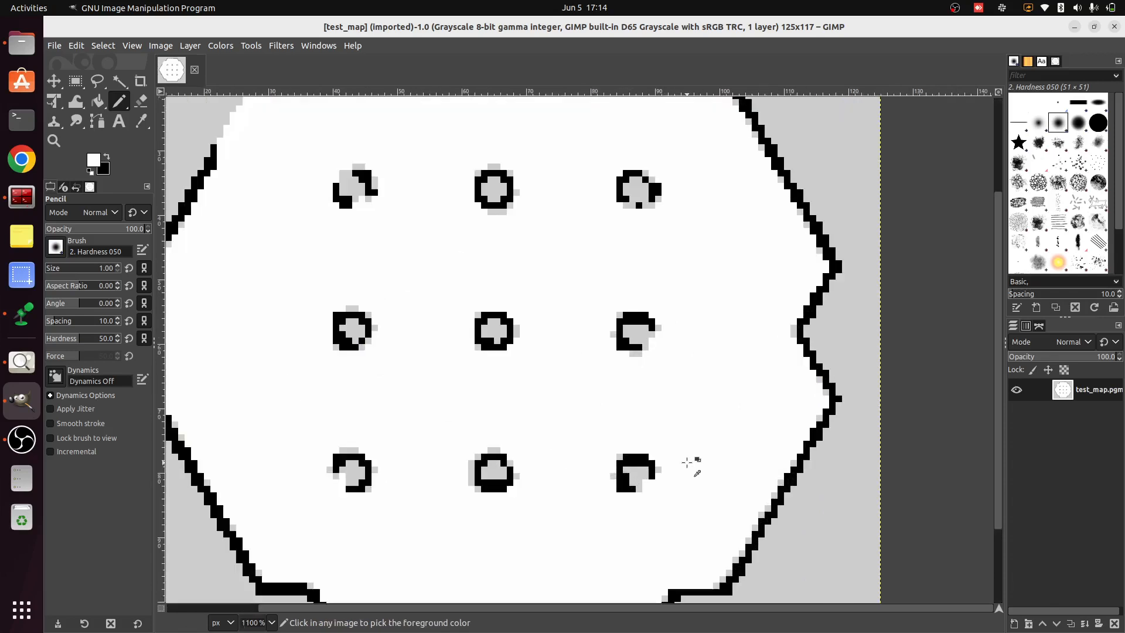
{"action": "scroll", "coordinate": [583, 402], "scroll_direction": "down", "scroll_amount": 1}
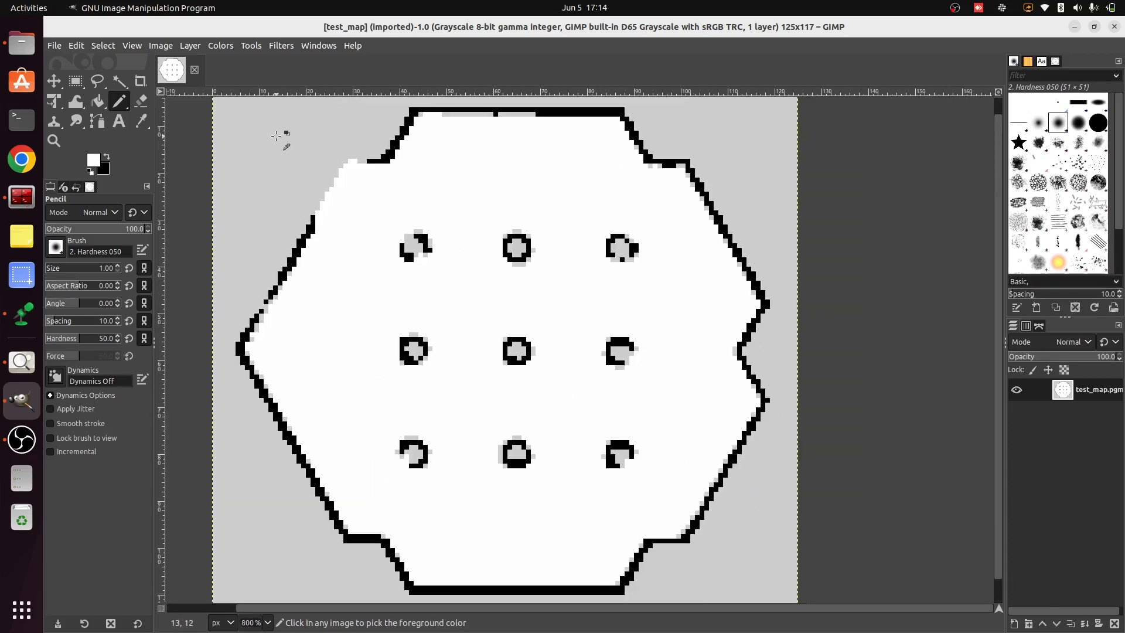
{"action": "scroll", "coordinate": [315, 172], "scroll_direction": "up", "scroll_amount": 3}
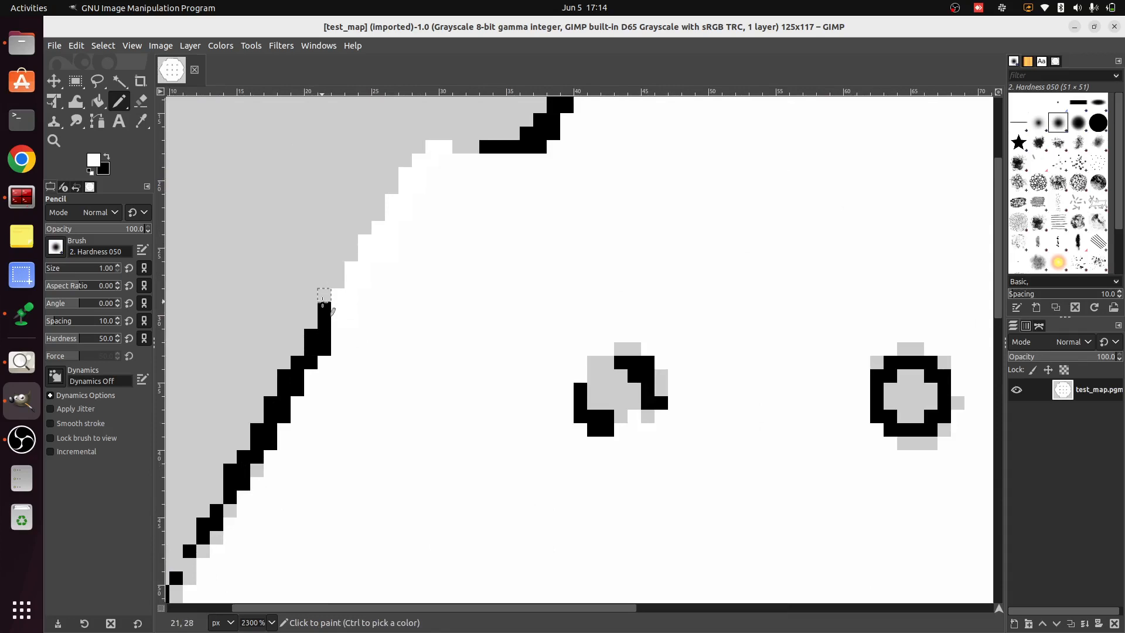
{"action": "left_click", "coordinate": [94, 163]}
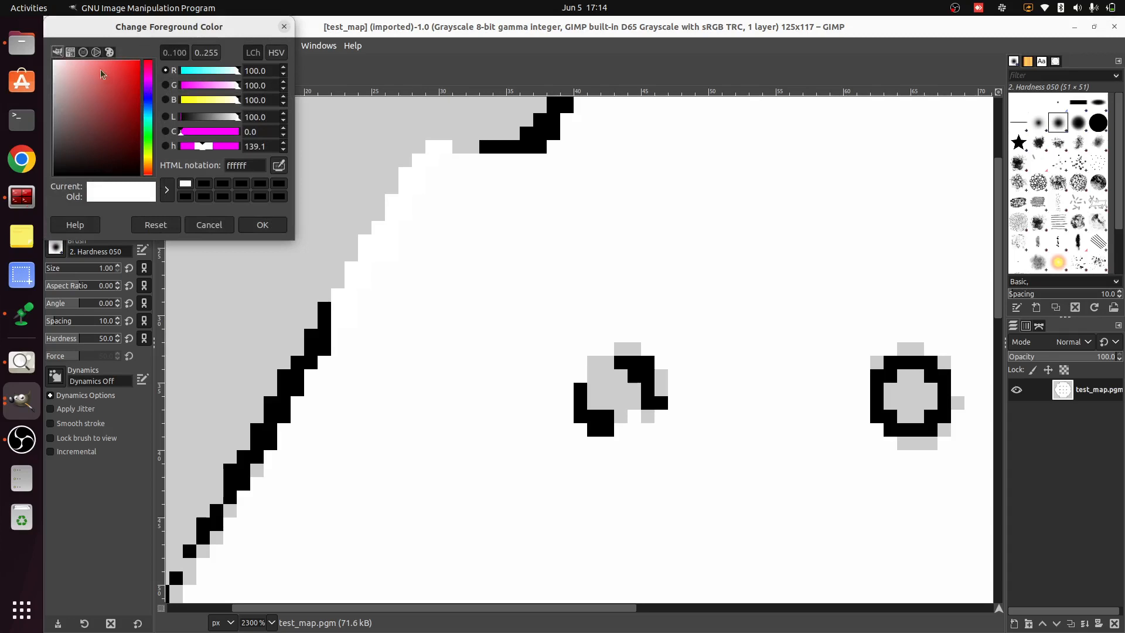
{"action": "left_click", "coordinate": [221, 228]}
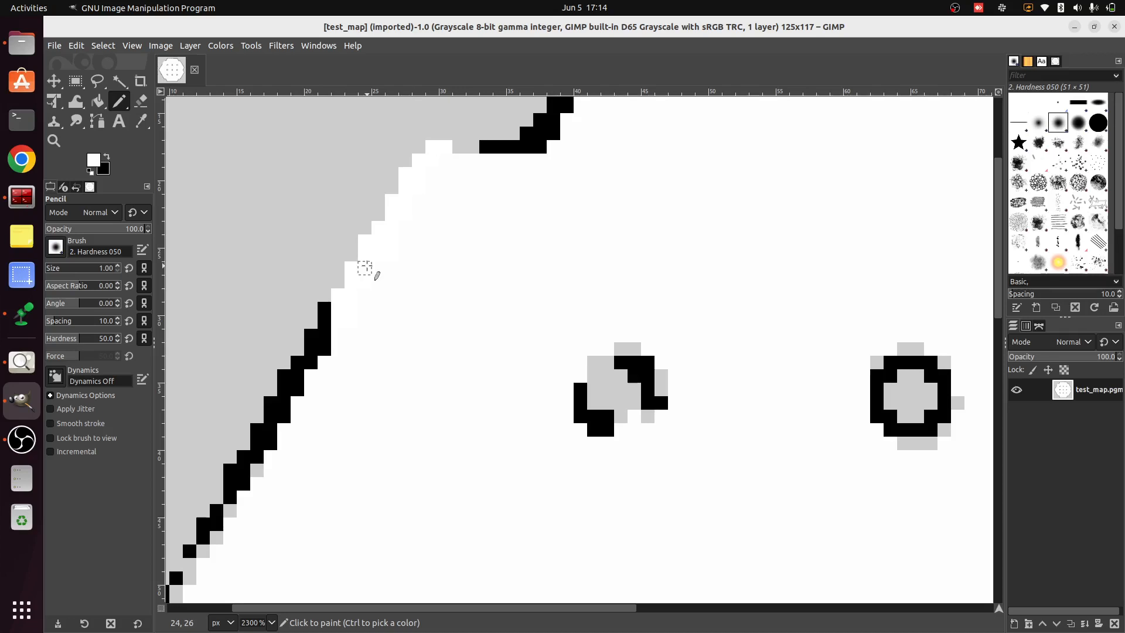
{"action": "left_click", "coordinate": [109, 158]}
{"action": "mouse_move", "coordinate": [325, 308]}
{"action": "left_mouse_down"}
{"action": "mouse_move", "coordinate": [353, 294]}
{"action": "mouse_move", "coordinate": [353, 264]}
{"action": "mouse_move", "coordinate": [371, 261]}
{"action": "mouse_move", "coordinate": [379, 227]}
{"action": "mouse_move", "coordinate": [413, 197]}
{"action": "mouse_move", "coordinate": [410, 172]}
{"action": "mouse_move", "coordinate": [434, 147]}
{"action": "mouse_move", "coordinate": [484, 149]}
{"action": "left_mouse_up"}
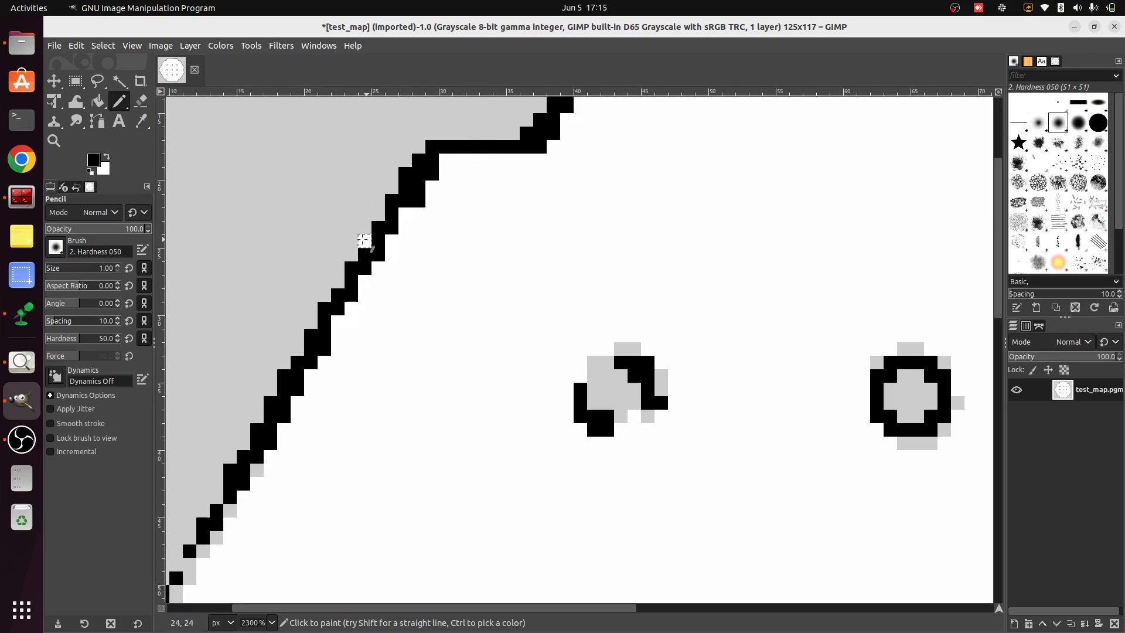
{"action": "left_click", "coordinate": [364, 241]}
{"action": "left_click_drag", "start_coordinate": [440, 164], "coordinate": [547, 167]}
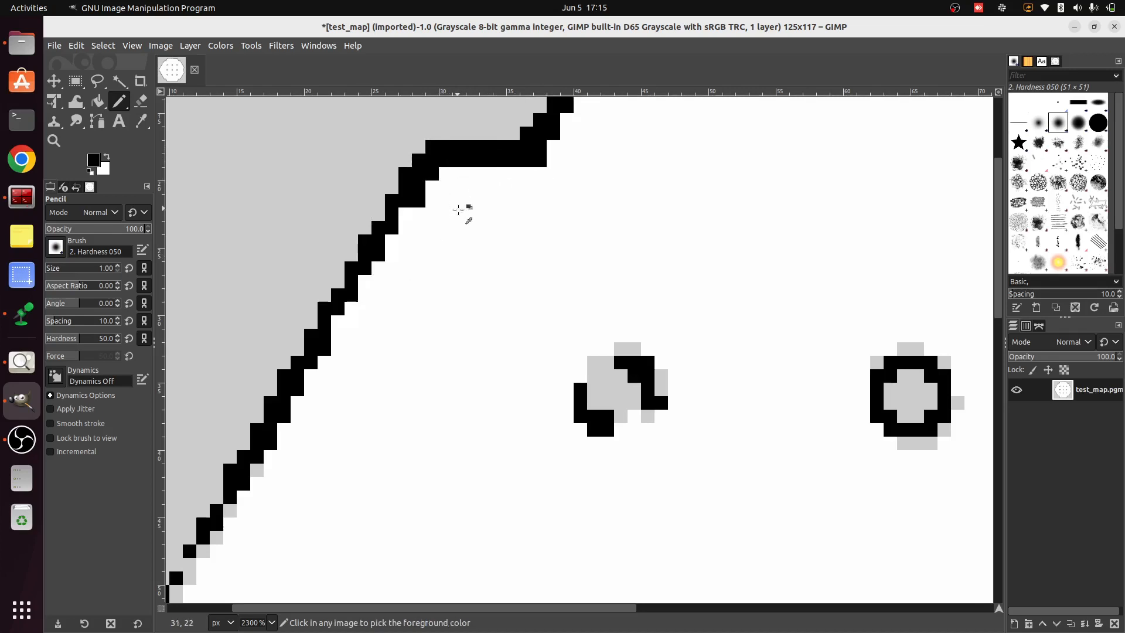
Fill the small break near the map's leftmost corner with black pixels and thicken the diagonal wall just above it
{"action": "scroll", "coordinate": [465, 215], "scroll_direction": "down", "scroll_amount": 4}
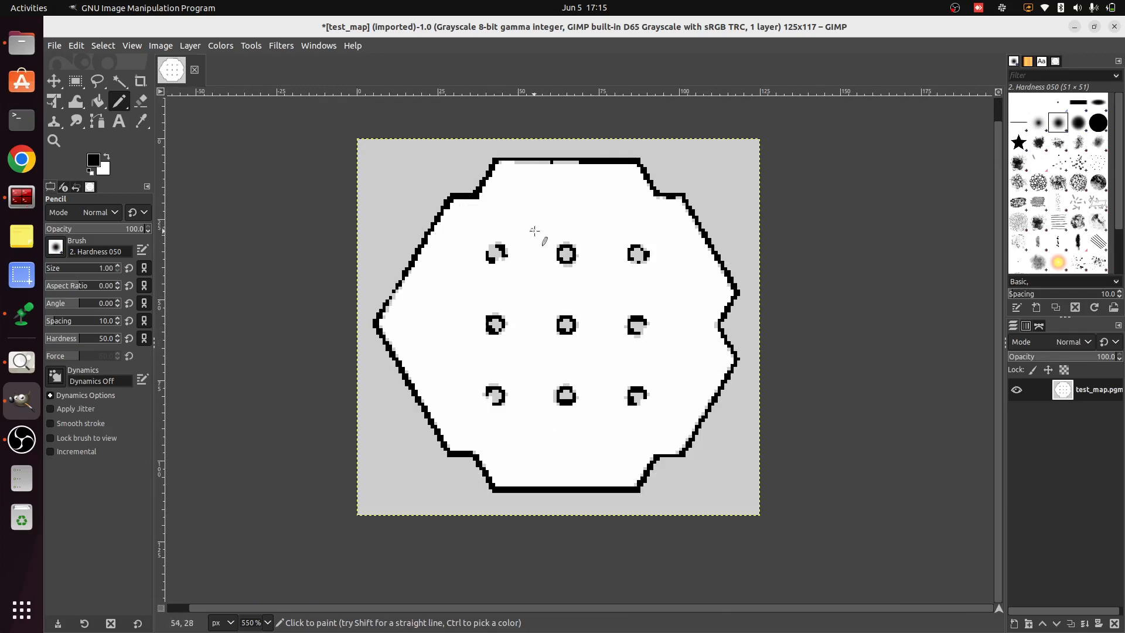
{"action": "scroll", "coordinate": [391, 300], "scroll_direction": "up", "scroll_amount": 3}
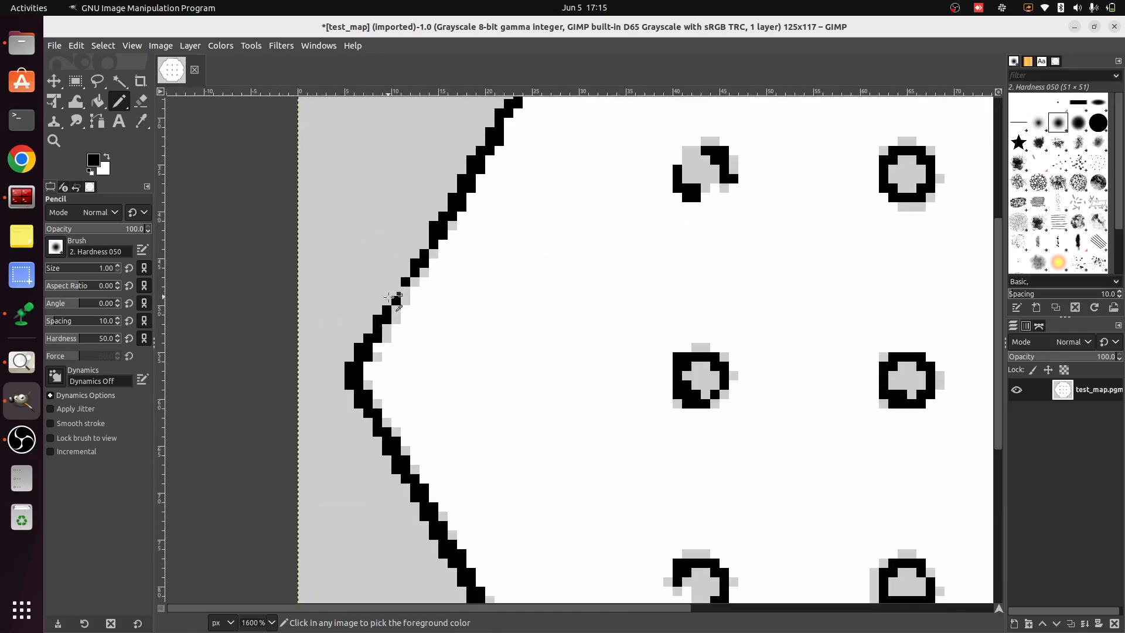
{"action": "scroll", "coordinate": [392, 298], "scroll_direction": "up", "scroll_amount": 3}
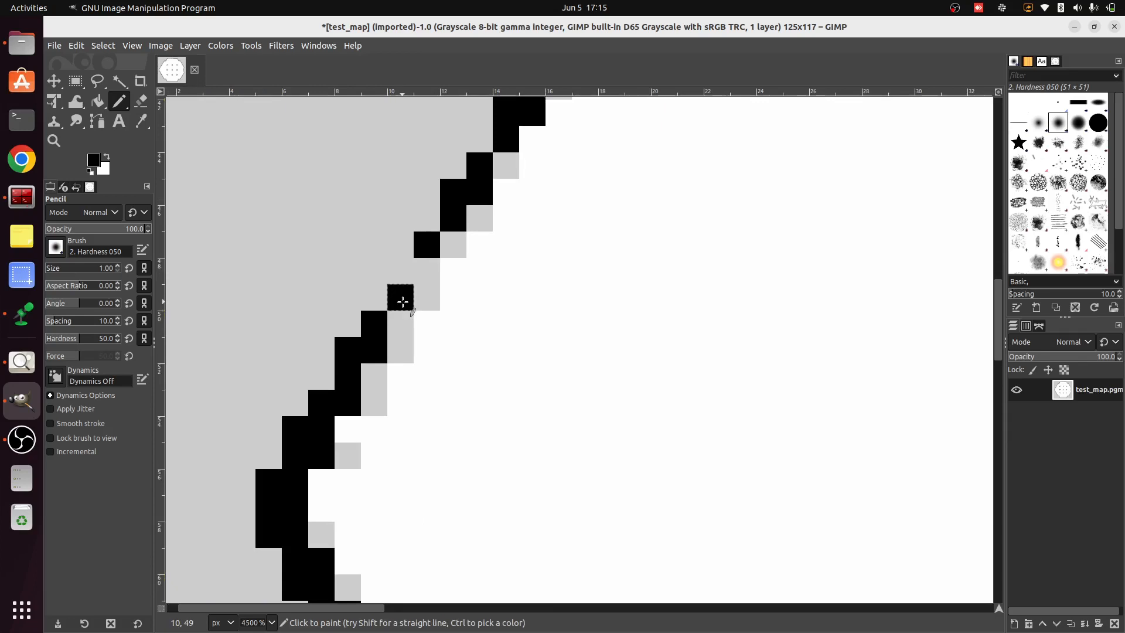
{"action": "left_click_drag", "start_coordinate": [403, 302], "coordinate": [444, 230]}
{"action": "left_click", "coordinate": [478, 216]}
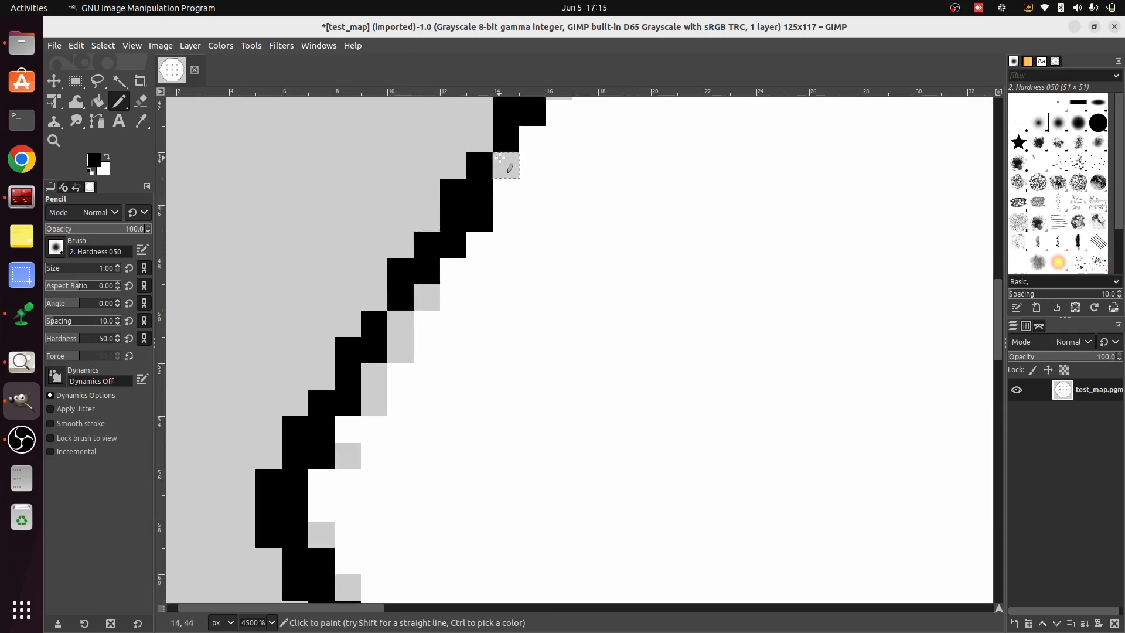
{"action": "left_click", "coordinate": [503, 165]}
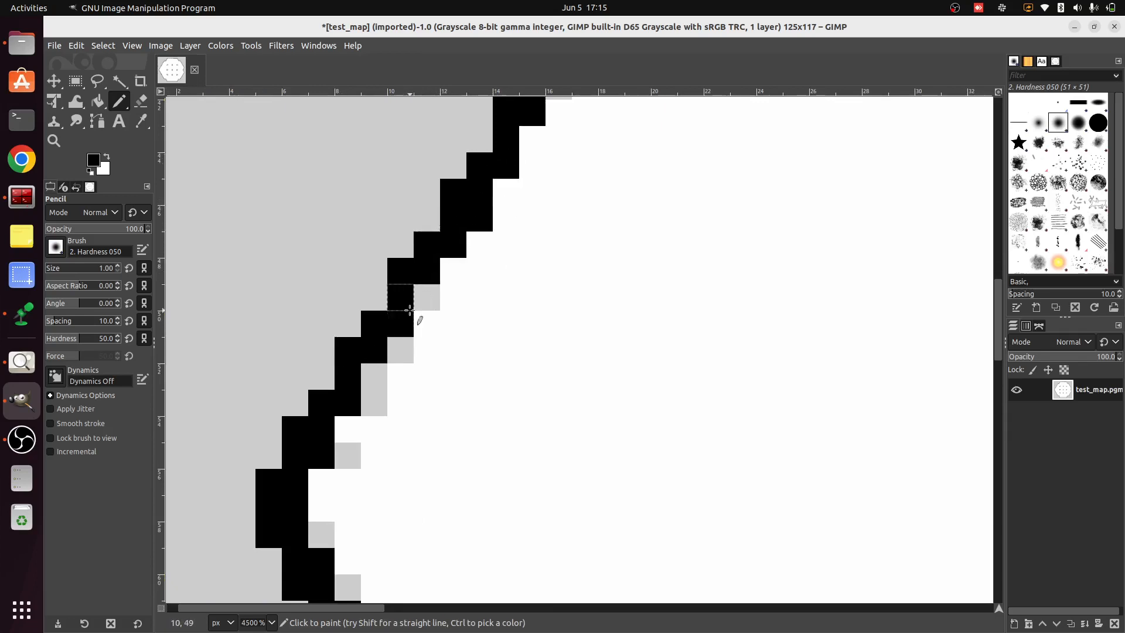
Close the broken outline of the upper-left pillar with black Pencil strokes and fill the missing corner of the middle-left pillar
{"action": "scroll", "coordinate": [577, 299], "scroll_direction": "down", "scroll_amount": 3}
{"action": "scroll", "coordinate": [578, 299], "scroll_direction": "down", "scroll_amount": 2}
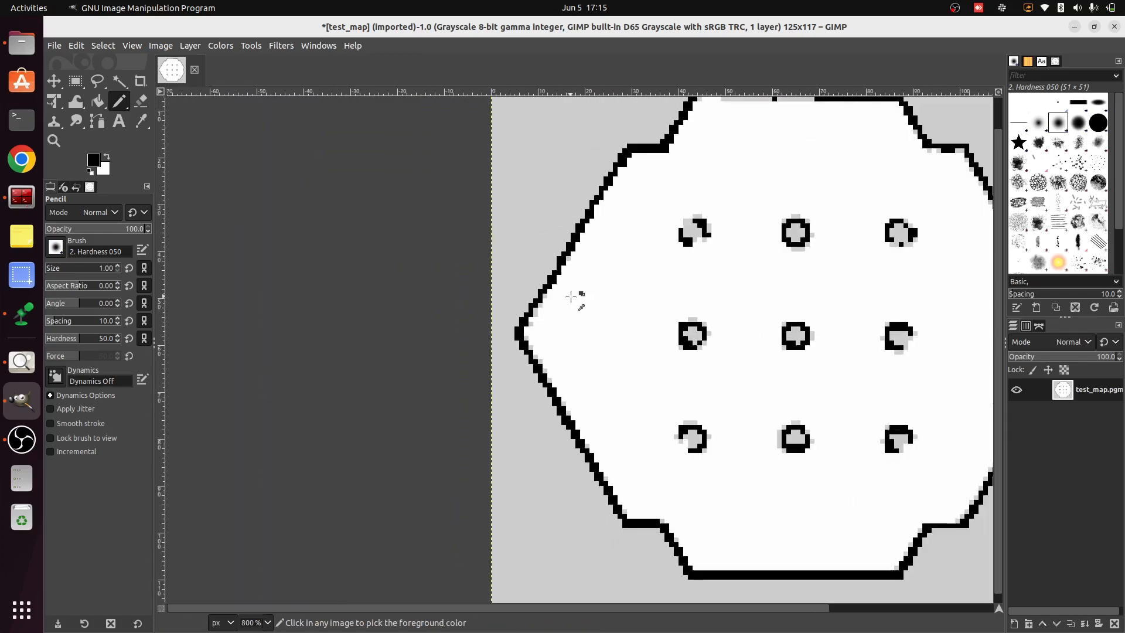
{"action": "scroll", "coordinate": [874, 201], "scroll_direction": "down", "scroll_amount": 1}
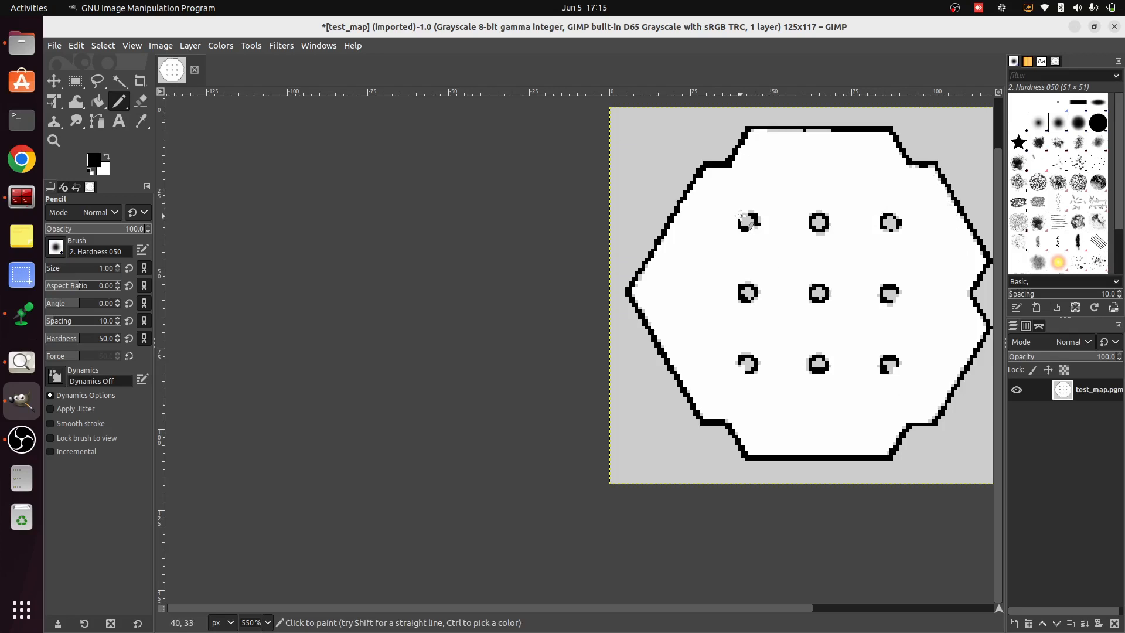
{"action": "scroll", "coordinate": [743, 222], "scroll_direction": "up", "scroll_amount": 4}
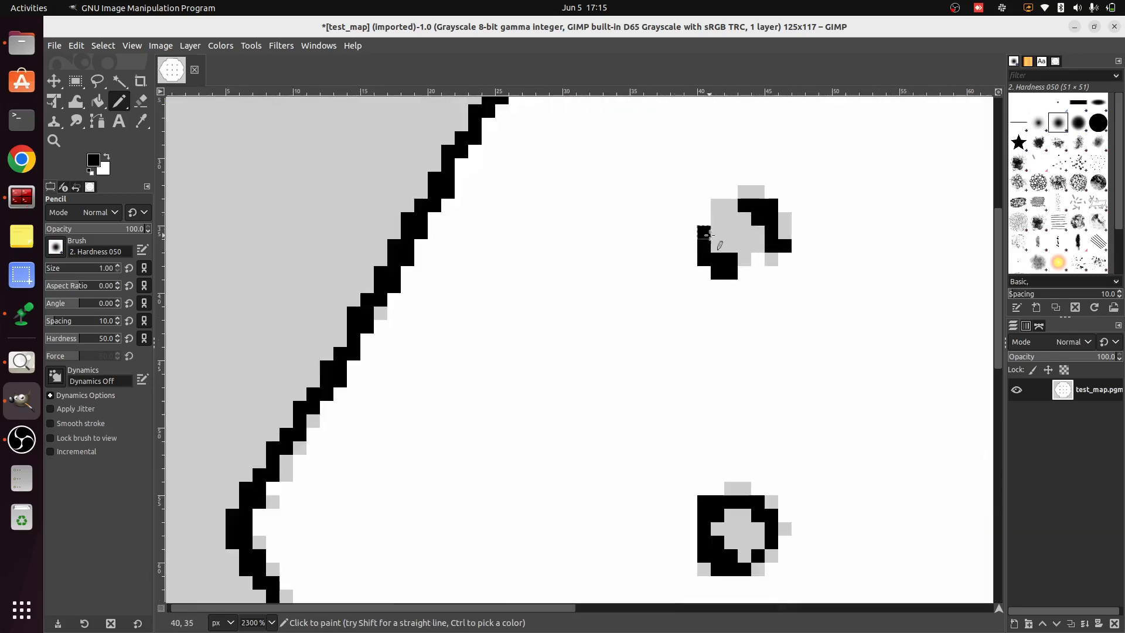
{"action": "mouse_move", "coordinate": [706, 230]}
{"action": "left_mouse_down"}
{"action": "mouse_move", "coordinate": [713, 201]}
{"action": "mouse_move", "coordinate": [742, 202]}
{"action": "left_mouse_up"}
{"action": "left_click_drag", "start_coordinate": [730, 262], "coordinate": [775, 256]}
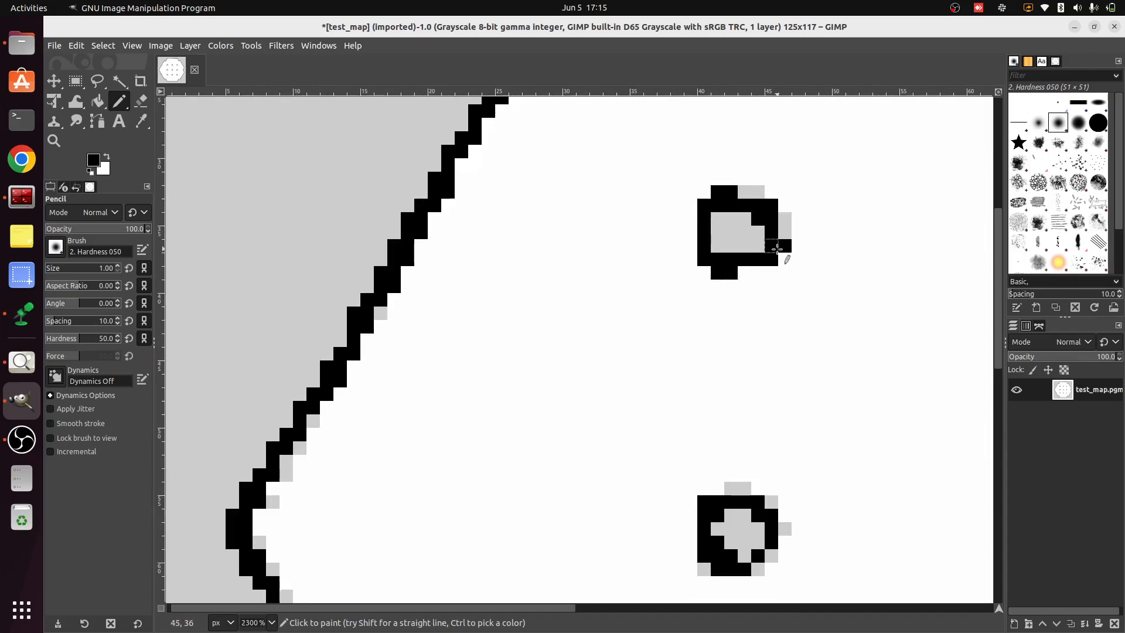
{"action": "mouse_move", "coordinate": [759, 558]}
{"action": "left_mouse_down"}
{"action": "mouse_move", "coordinate": [771, 570]}
{"action": "mouse_move", "coordinate": [771, 554]}
{"action": "left_mouse_up"}
{"action": "scroll", "coordinate": [814, 448], "scroll_direction": "down", "scroll_amount": 2}
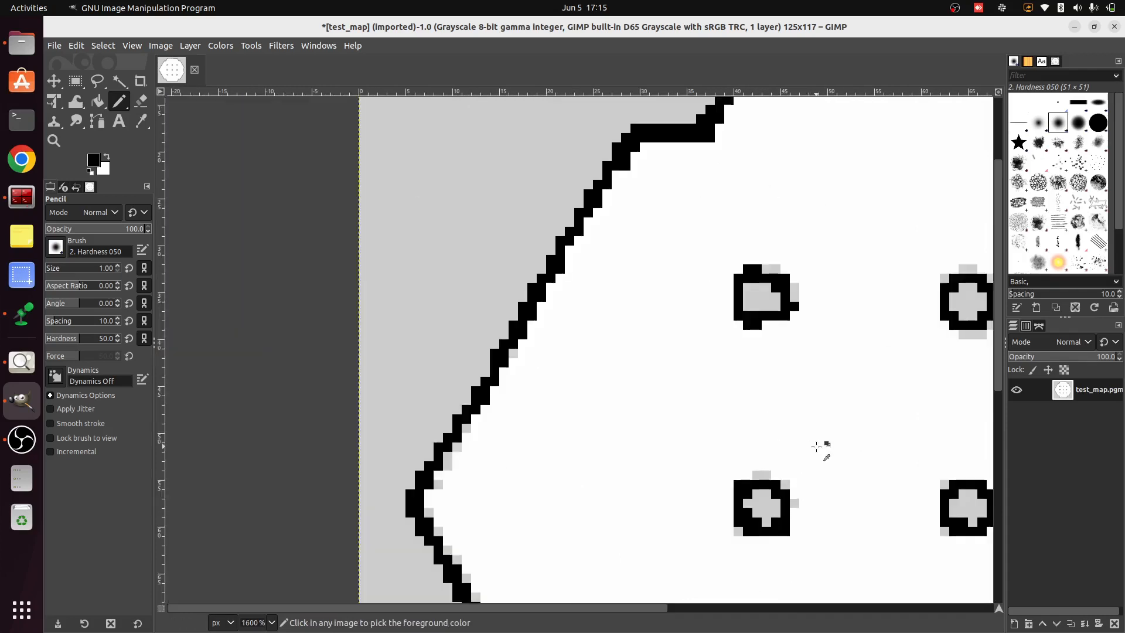
{"action": "scroll", "coordinate": [934, 381], "scroll_direction": "down", "scroll_amount": 3}
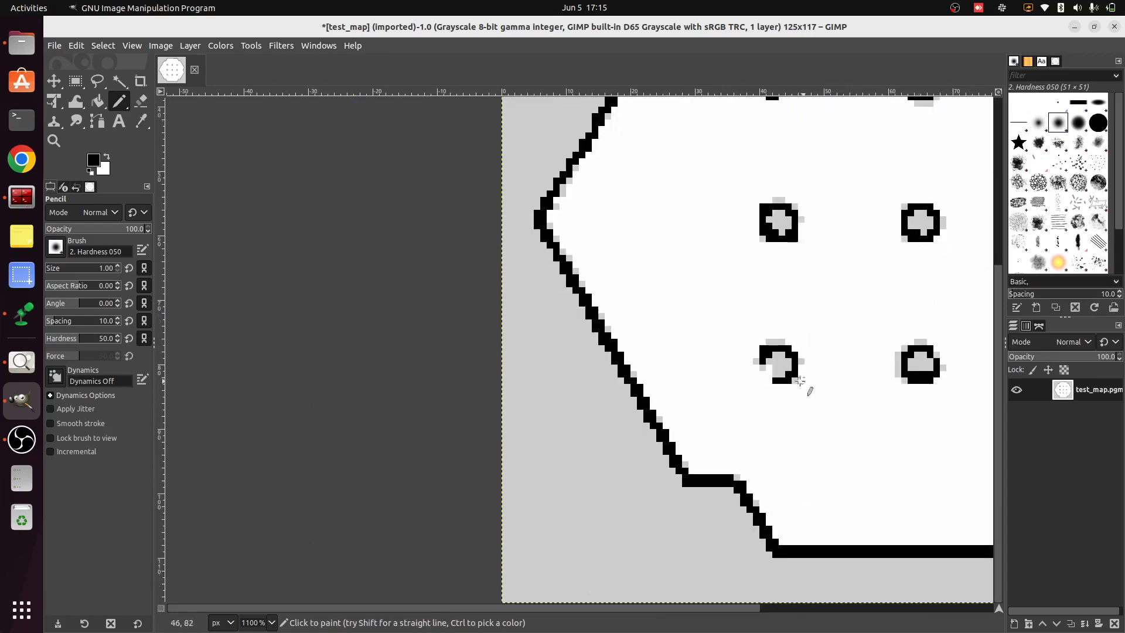
Pencil black pixels over the open side of the lower-left pillar and the missing lower-right corner of the lower-right pillar
{"action": "left_click_drag", "start_coordinate": [764, 360], "coordinate": [770, 378]}
{"action": "scroll", "coordinate": [849, 402], "scroll_direction": "down", "scroll_amount": 2}
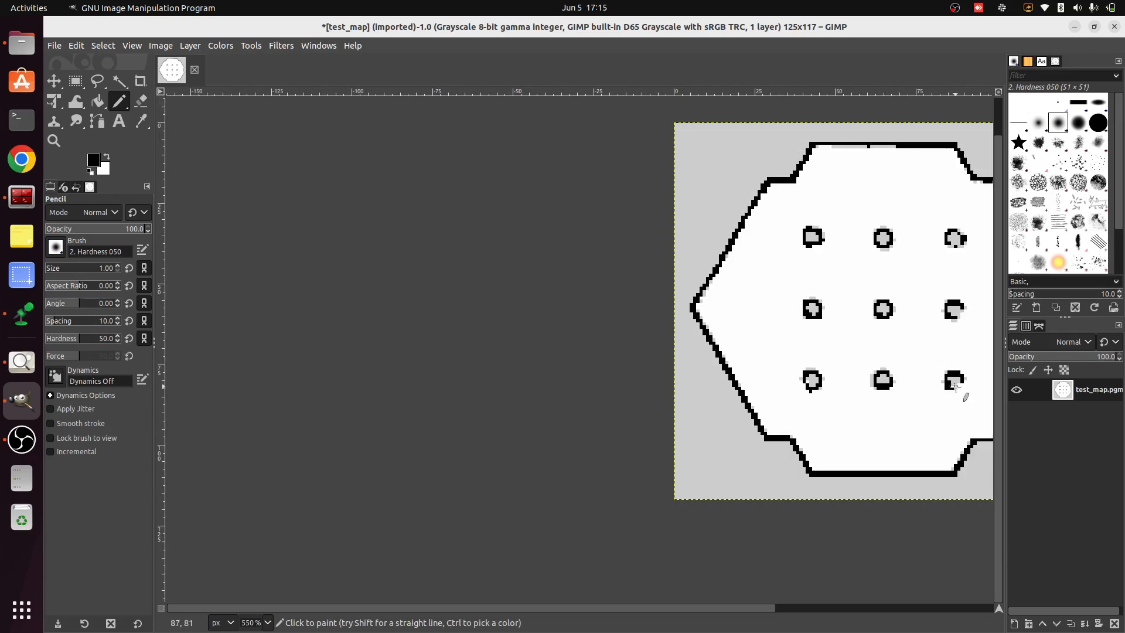
{"action": "scroll", "coordinate": [973, 380], "scroll_direction": "up", "scroll_amount": 4}
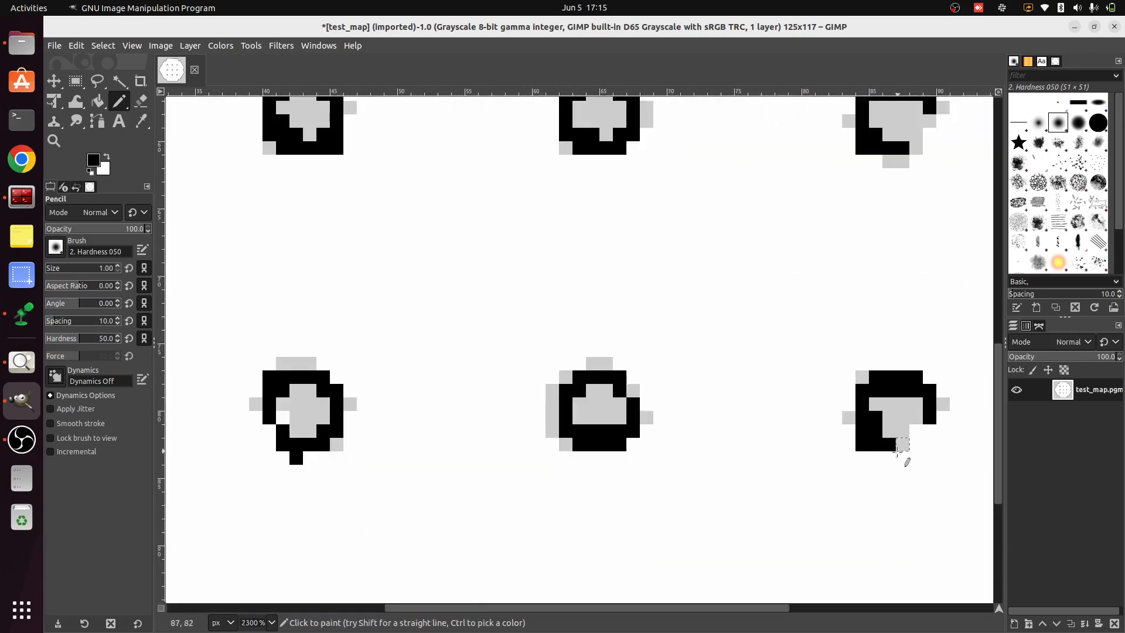
{"action": "mouse_move", "coordinate": [899, 447]}
{"action": "left_mouse_down"}
{"action": "mouse_move", "coordinate": [929, 452]}
{"action": "mouse_move", "coordinate": [925, 422]}
{"action": "left_mouse_up"}
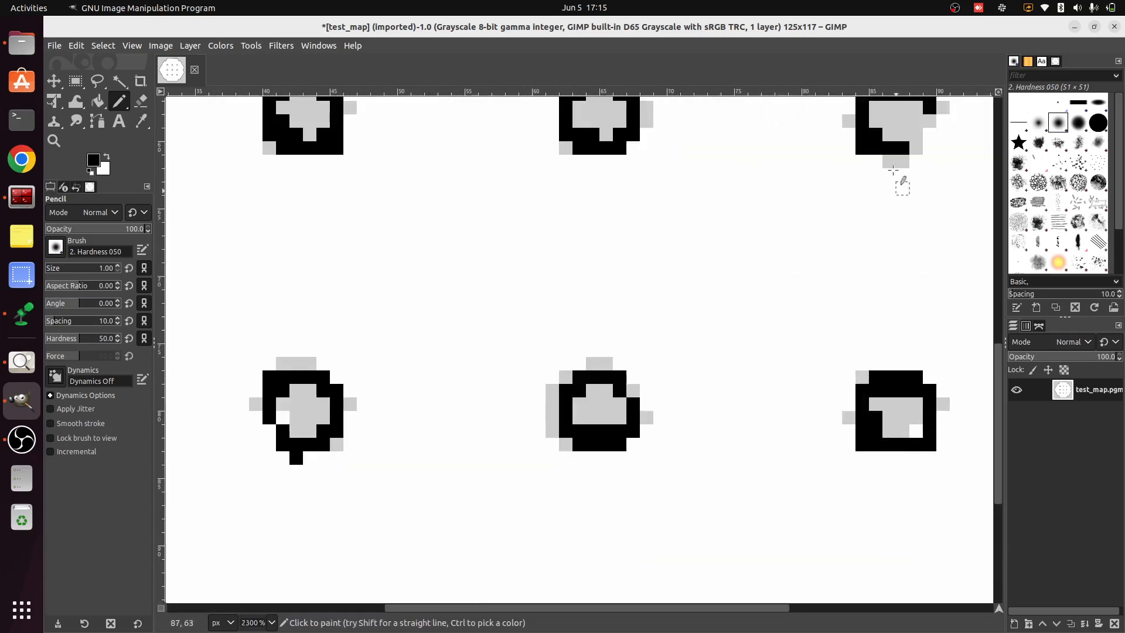
Close the lower-right edge of the middle-right pillar and the gaps in the upper-right pillar's outline with black Pencil strokes
{"action": "left_click_drag", "start_coordinate": [901, 163], "coordinate": [919, 131]}
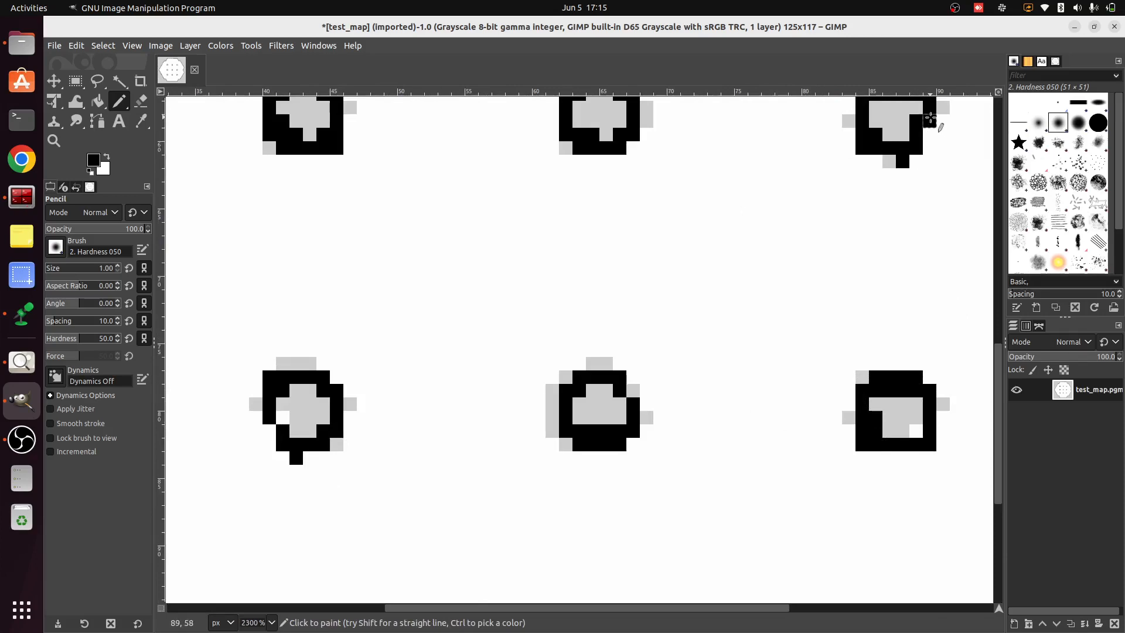
{"action": "scroll", "coordinate": [910, 176], "scroll_direction": "down", "scroll_amount": 3}
{"action": "scroll", "coordinate": [913, 151], "scroll_direction": "down", "scroll_amount": 2}
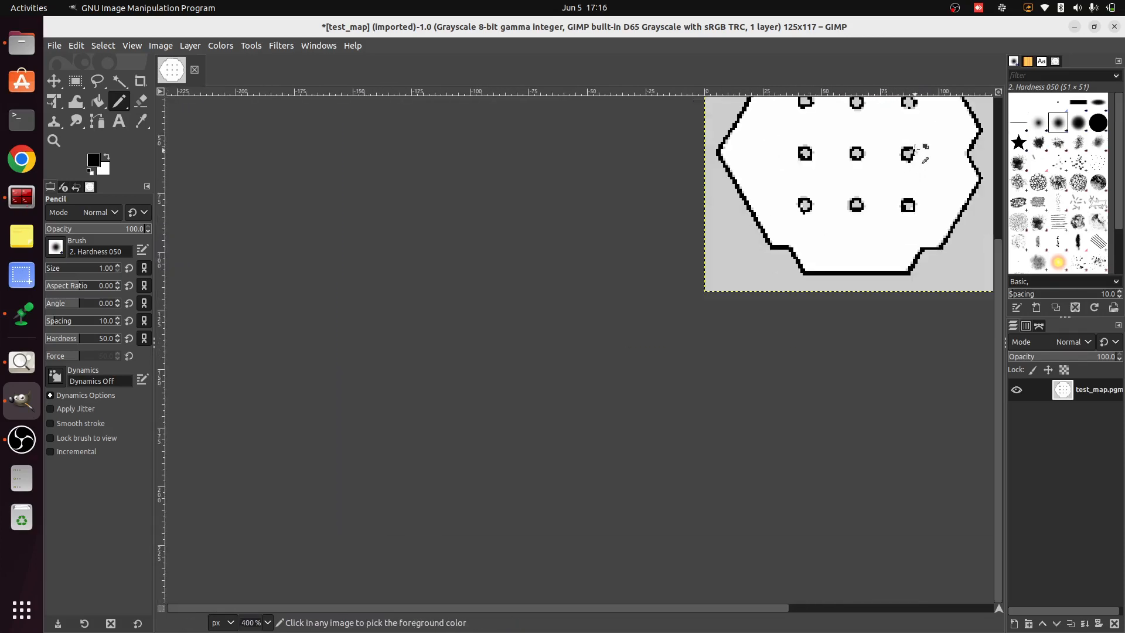
{"action": "scroll", "coordinate": [918, 108], "scroll_direction": "up", "scroll_amount": 4}
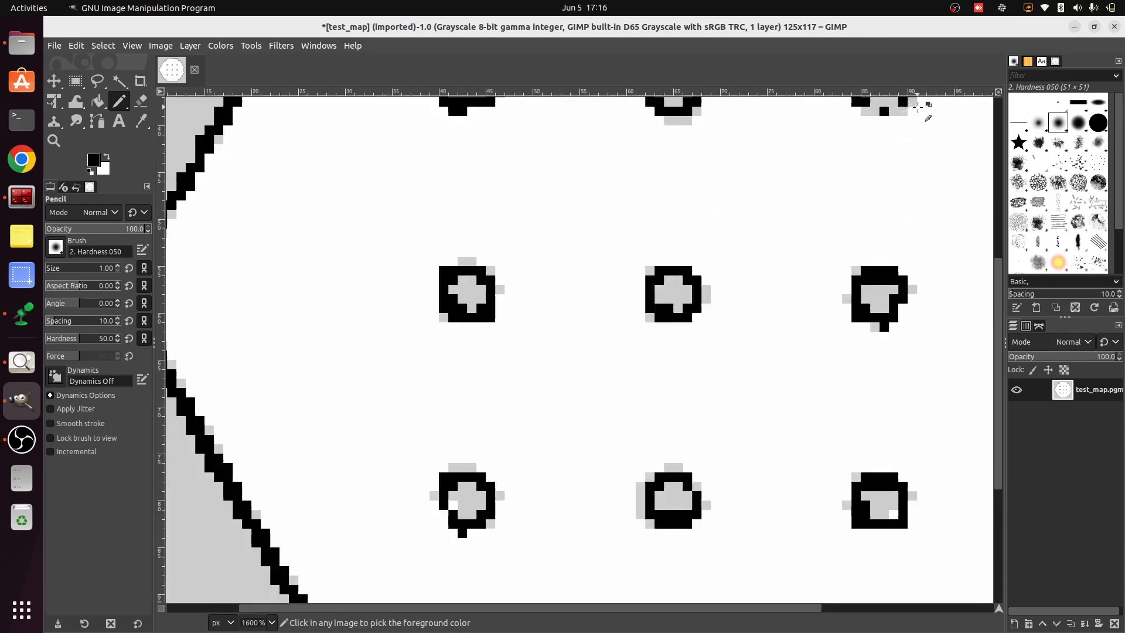
{"action": "scroll", "coordinate": [736, 330], "scroll_direction": "right", "scroll_amount": 3}
{"action": "mouse_move", "coordinate": [737, 330]}
{"action": "left_mouse_down"}
{"action": "mouse_move", "coordinate": [706, 300]}
{"action": "mouse_move", "coordinate": [727, 292]}
{"action": "mouse_move", "coordinate": [724, 272]}
{"action": "left_mouse_up"}
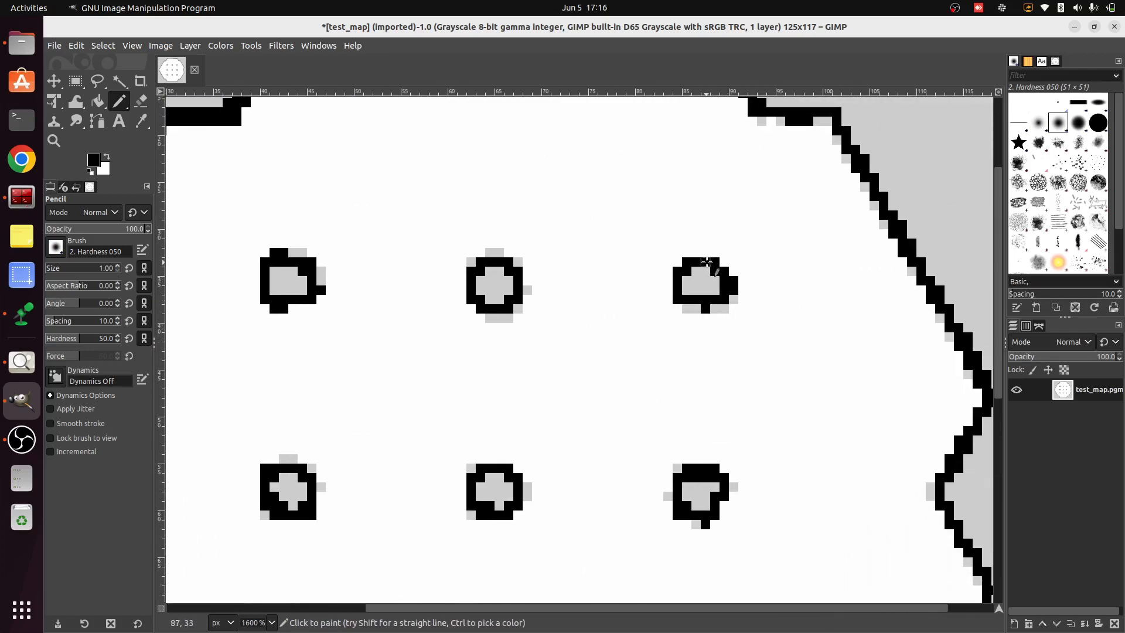
Swap the foreground colour to white and set the Pencil size to 1
{"action": "scroll", "coordinate": [774, 374], "scroll_direction": "down", "scroll_amount": 2}
{"action": "scroll", "coordinate": [774, 373], "scroll_direction": "down", "scroll_amount": 1}
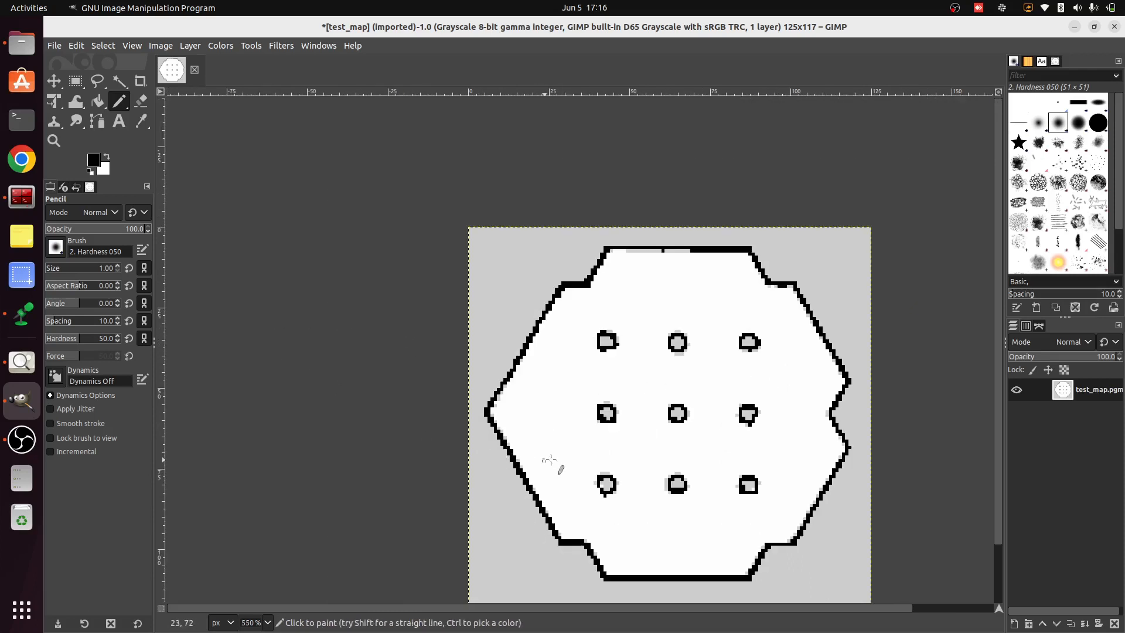
{"action": "scroll", "coordinate": [663, 419], "scroll_direction": "up", "scroll_amount": 3}
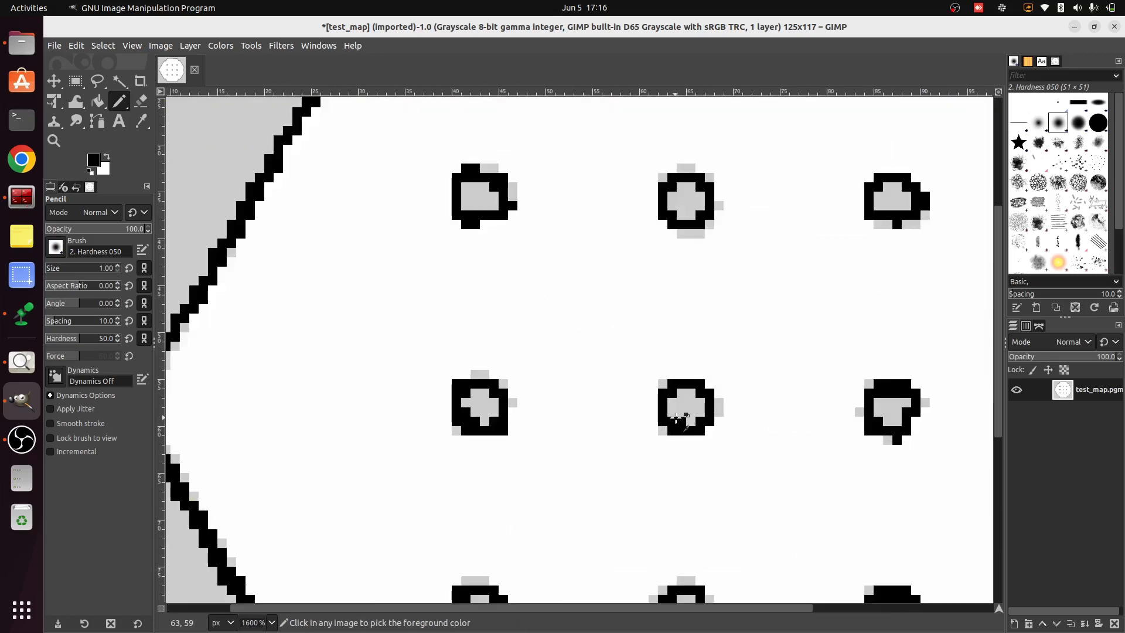
{"action": "left_click", "coordinate": [109, 161]}
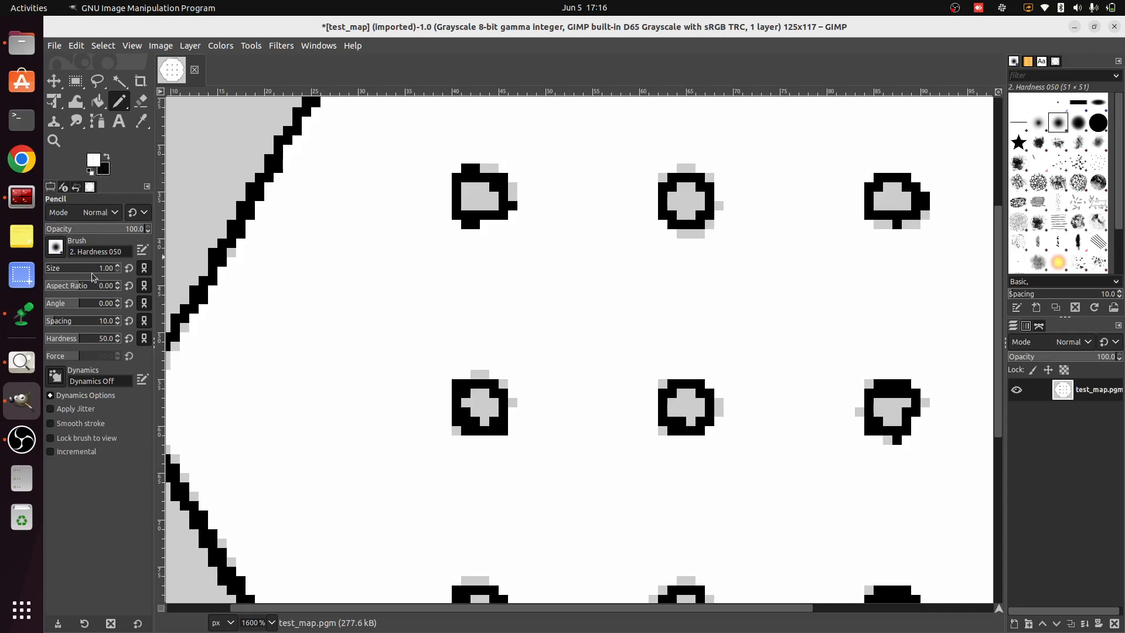
{"action": "left_click", "coordinate": [93, 272]}
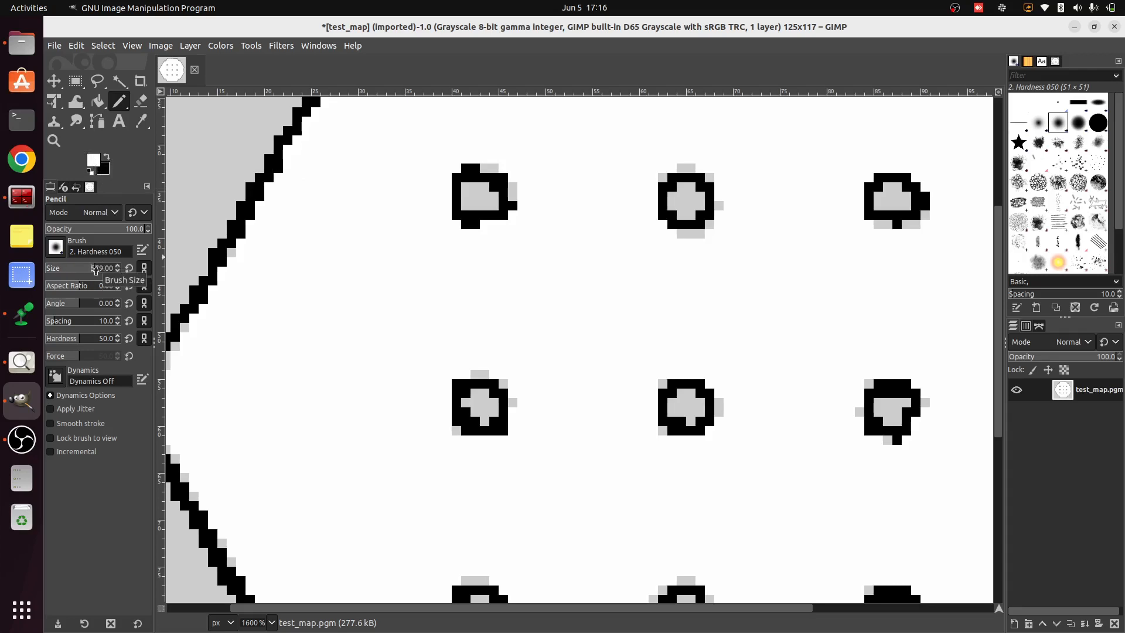
{"action": "left_click_drag", "start_coordinate": [95, 271], "coordinate": [57, 270]}
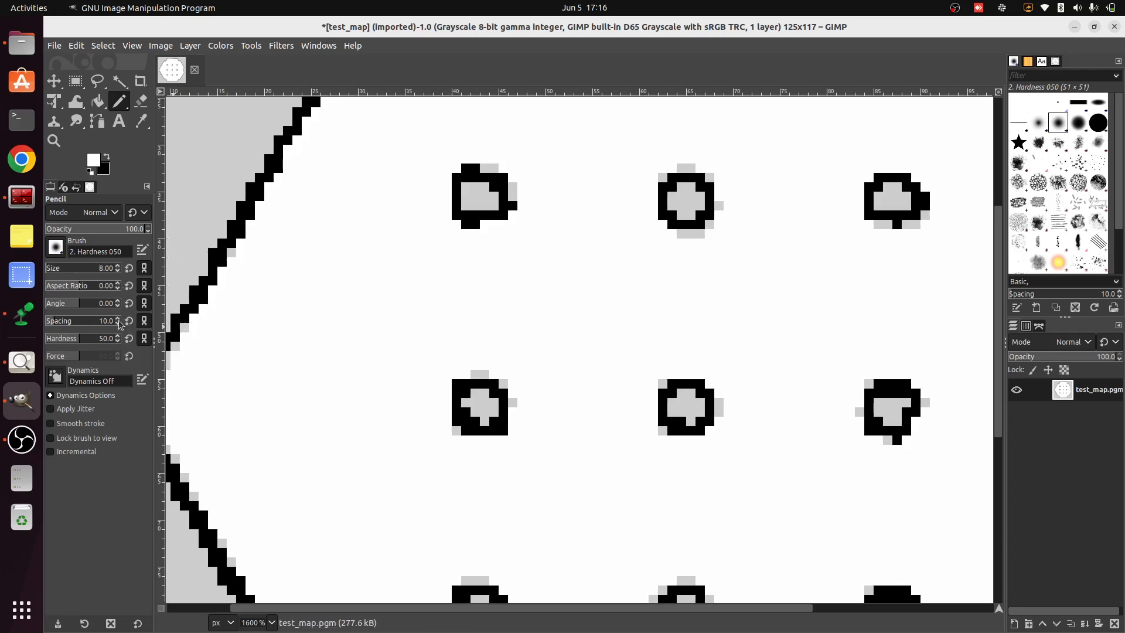
{"action": "left_click_drag", "start_coordinate": [97, 271], "coordinate": [44, 276]}
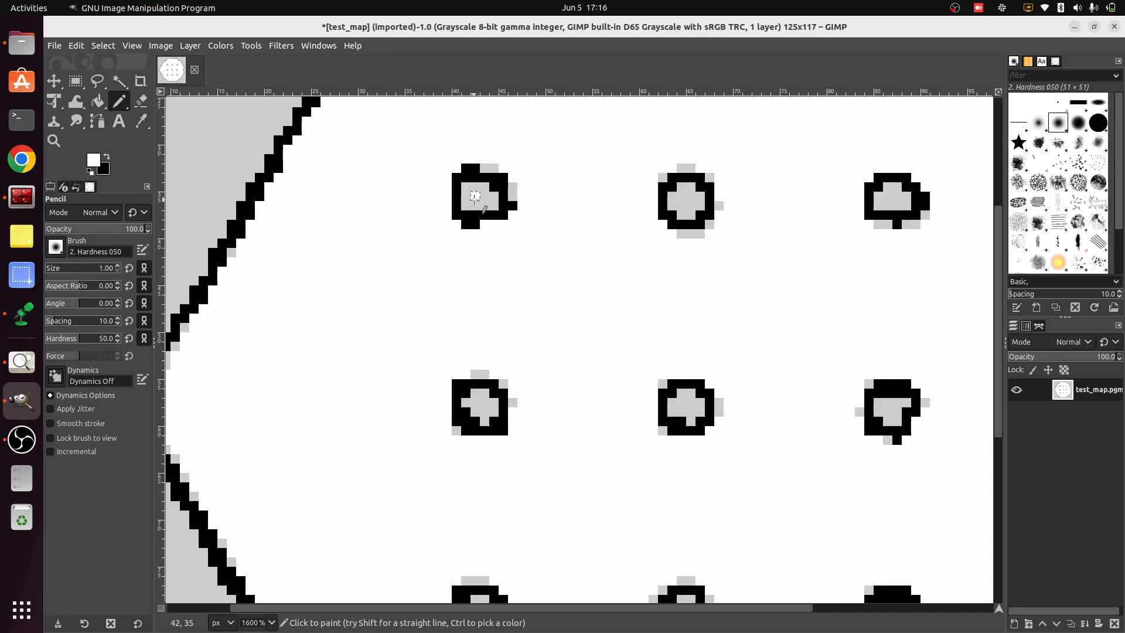
Paint the grey interior of the upper-left pillar white, pixel by pixel
{"action": "left_click", "coordinate": [475, 205]}
{"action": "left_click", "coordinate": [467, 205]}
{"action": "left_click", "coordinate": [466, 200]}
{"action": "left_click", "coordinate": [467, 191]}
{"action": "left_click", "coordinate": [474, 189]}
{"action": "left_click", "coordinate": [484, 188]}
{"action": "left_click", "coordinate": [485, 196]}
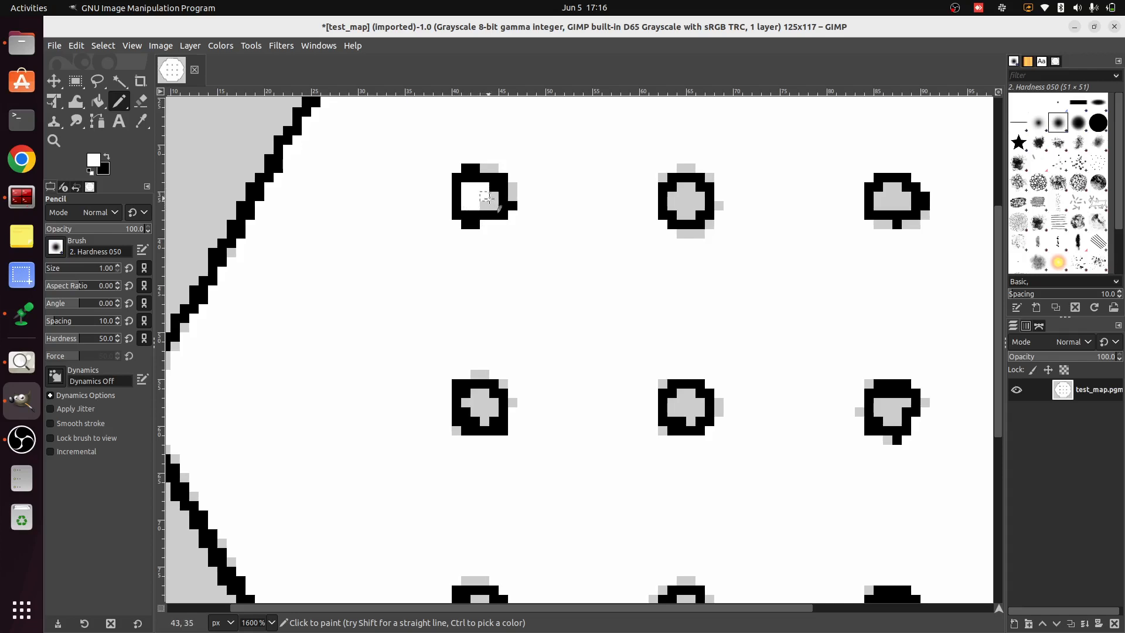
{"action": "left_click", "coordinate": [493, 198]}
{"action": "left_click", "coordinate": [494, 206]}
{"action": "left_click", "coordinate": [486, 205]}
Paint white over the grey and stray black pixels along the underside of the top wall's left half
{"action": "scroll", "coordinate": [608, 379], "scroll_direction": "down", "scroll_amount": 2}
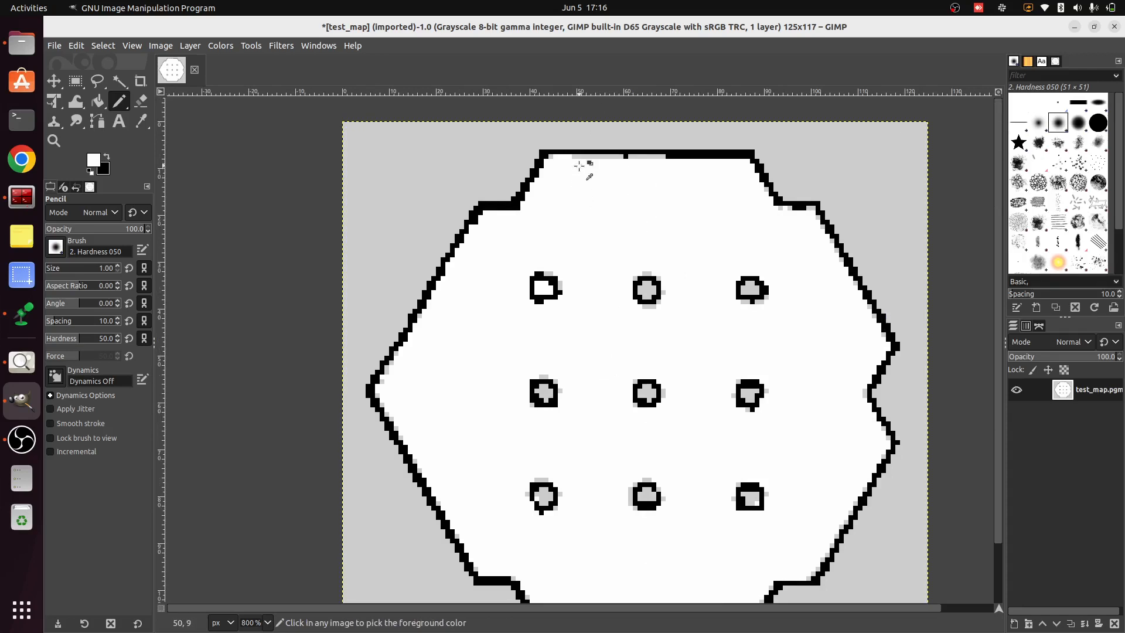
{"action": "scroll", "coordinate": [566, 147], "scroll_direction": "up", "scroll_amount": 3}
{"action": "left_click_drag", "start_coordinate": [554, 143], "coordinate": [820, 143]}
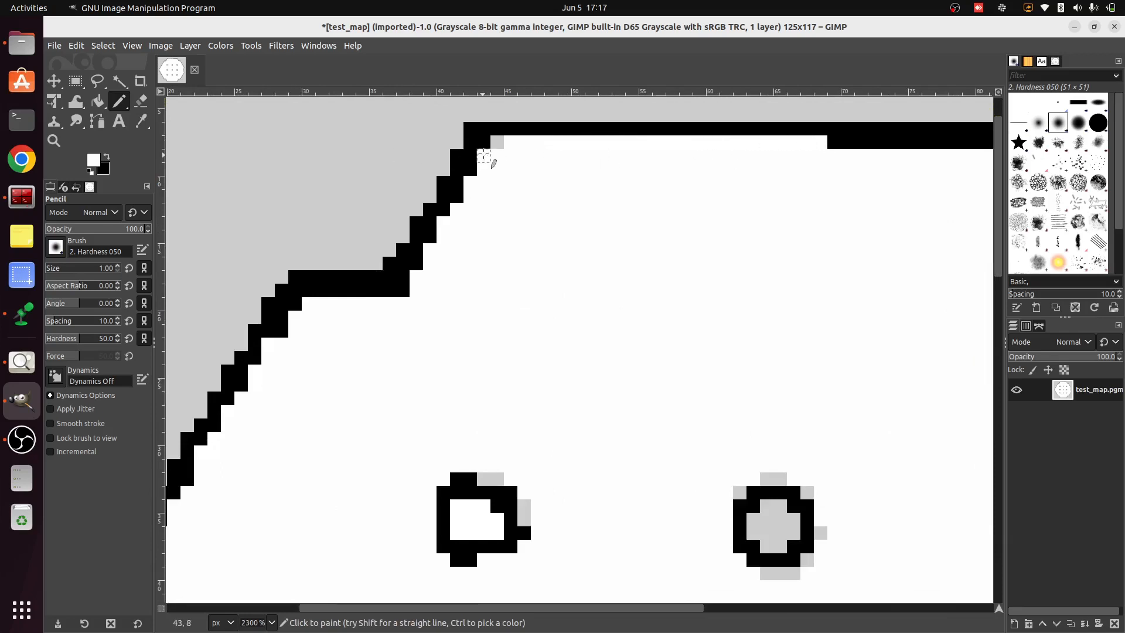
Clean the grey pixels beneath the map's upper-right ledge and the start of the adjoining diagonal wall with white
{"action": "scroll", "coordinate": [727, 329], "scroll_direction": "down", "scroll_amount": 3}
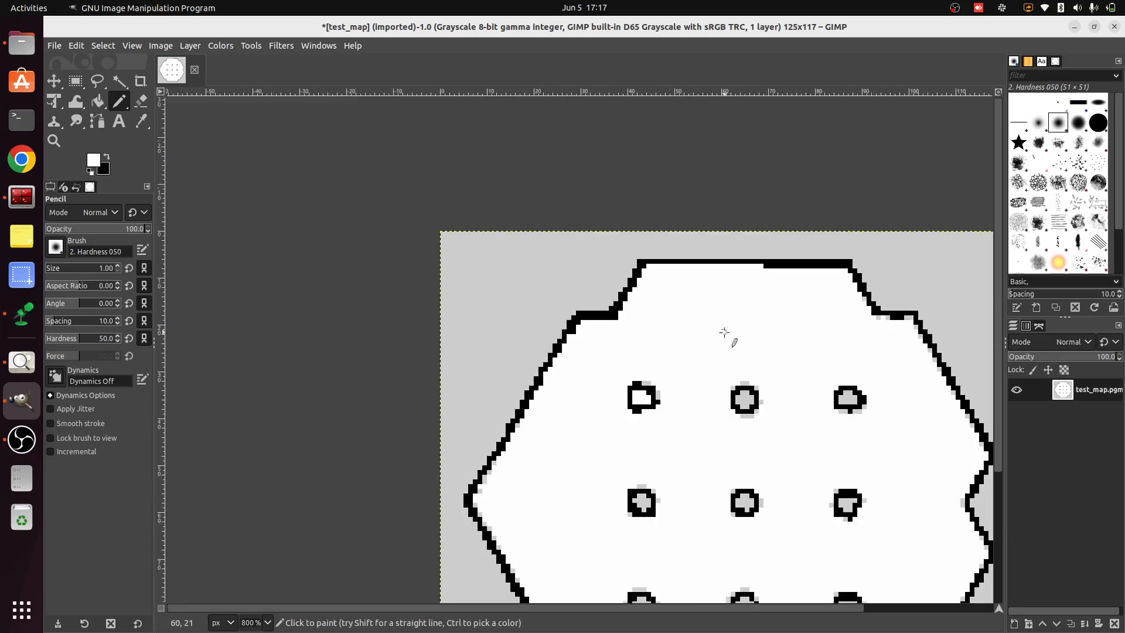
{"action": "scroll", "coordinate": [938, 308], "scroll_direction": "up", "scroll_amount": 4}
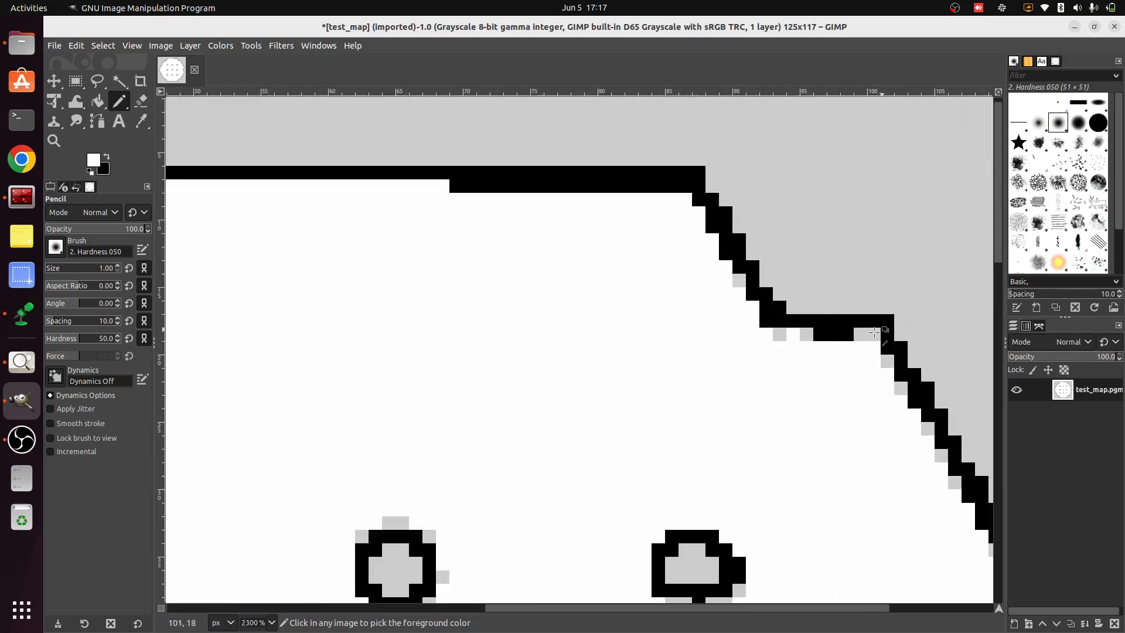
{"action": "left_click_drag", "start_coordinate": [722, 349], "coordinate": [787, 334]}
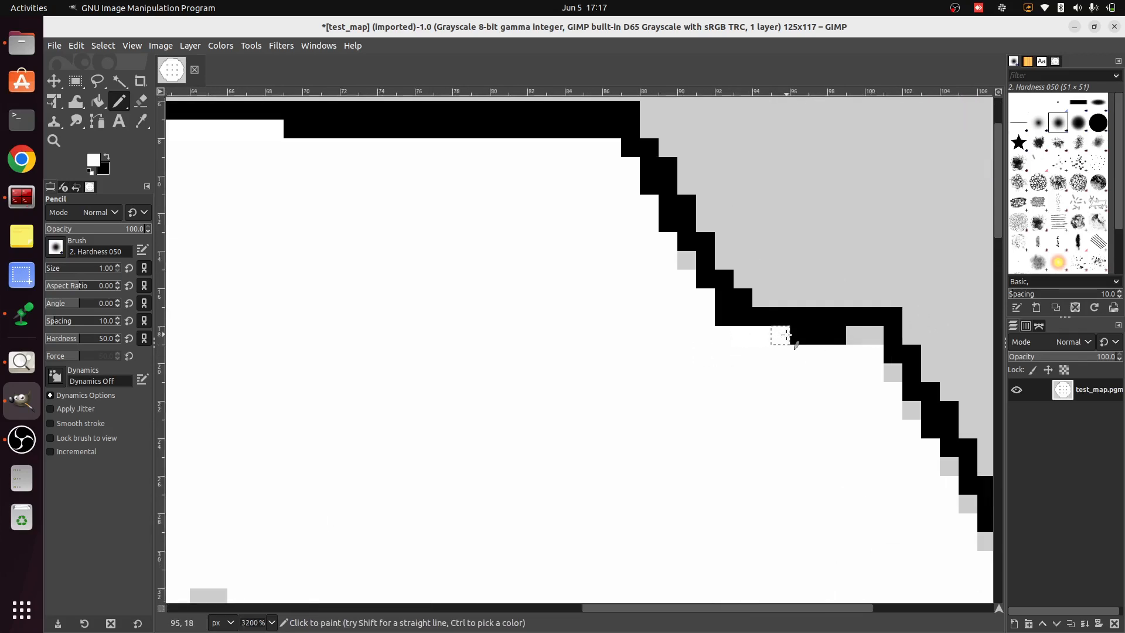
{"action": "left_click_drag", "start_coordinate": [857, 339], "coordinate": [875, 336]}
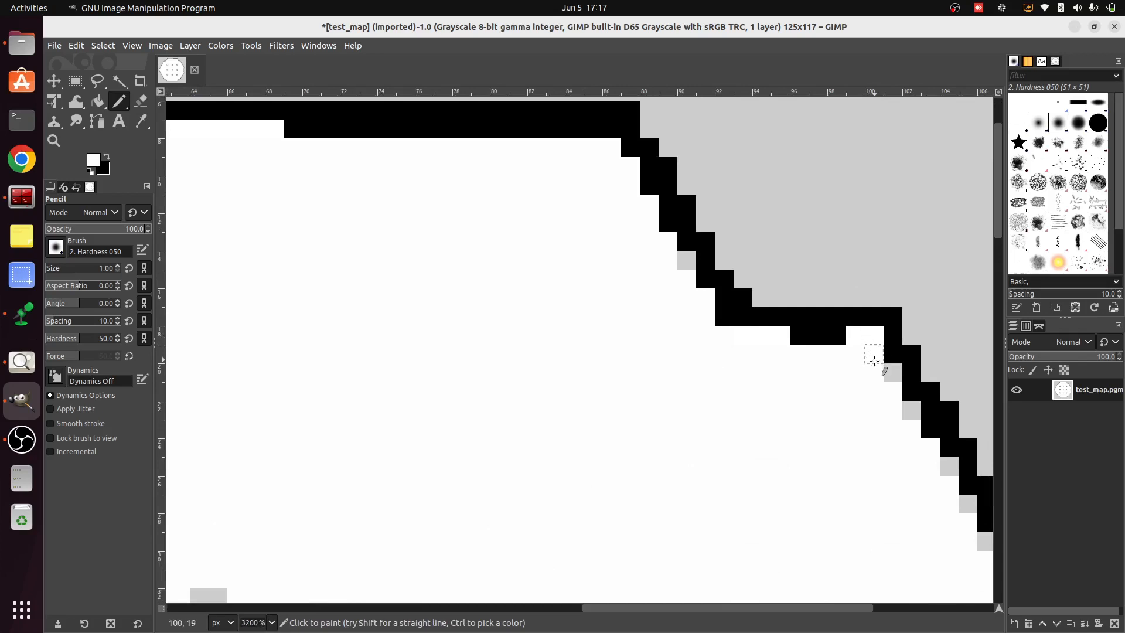
{"action": "left_click", "coordinate": [893, 371]}
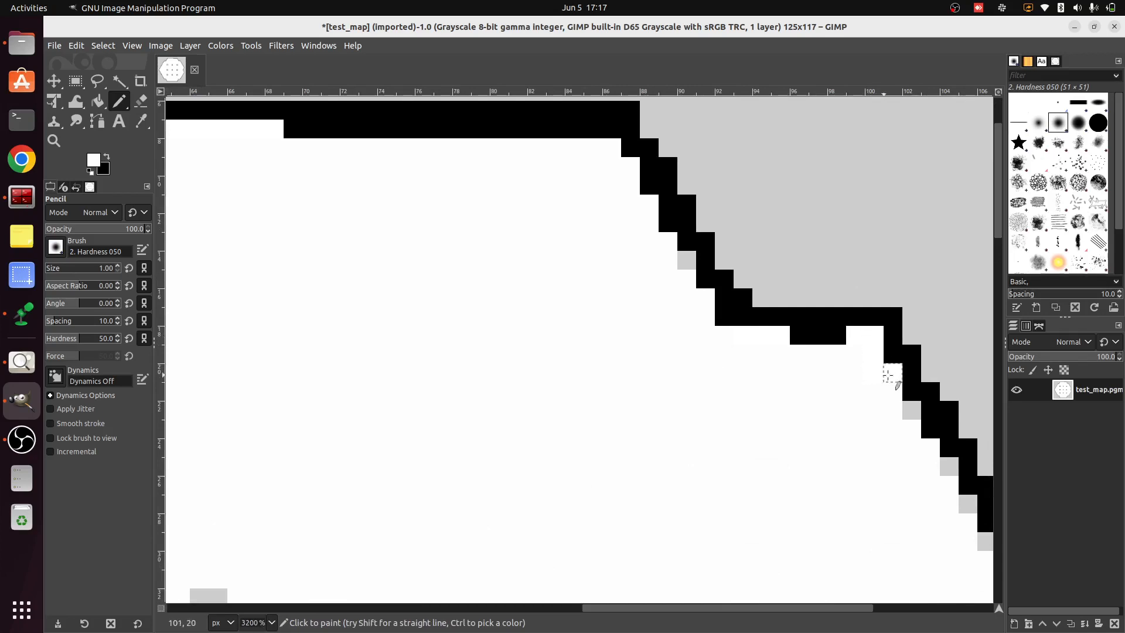
{"action": "left_click", "coordinate": [910, 409]}
Export the repaired map as test_map_1.pgm in the maps folder with Raw data formatting
{"action": "scroll", "coordinate": [580, 340], "scroll_direction": "down", "scroll_amount": 4, "text": "ctrl"}
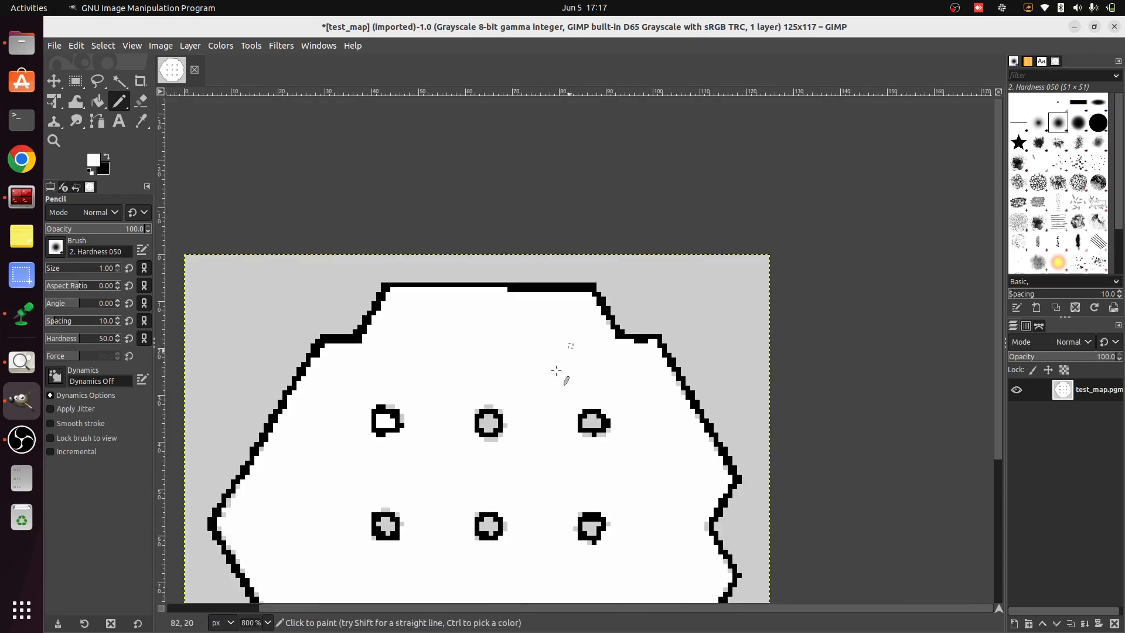
{"action": "scroll", "coordinate": [427, 469], "scroll_direction": "down", "scroll_amount": 3, "text": "ctrl"}
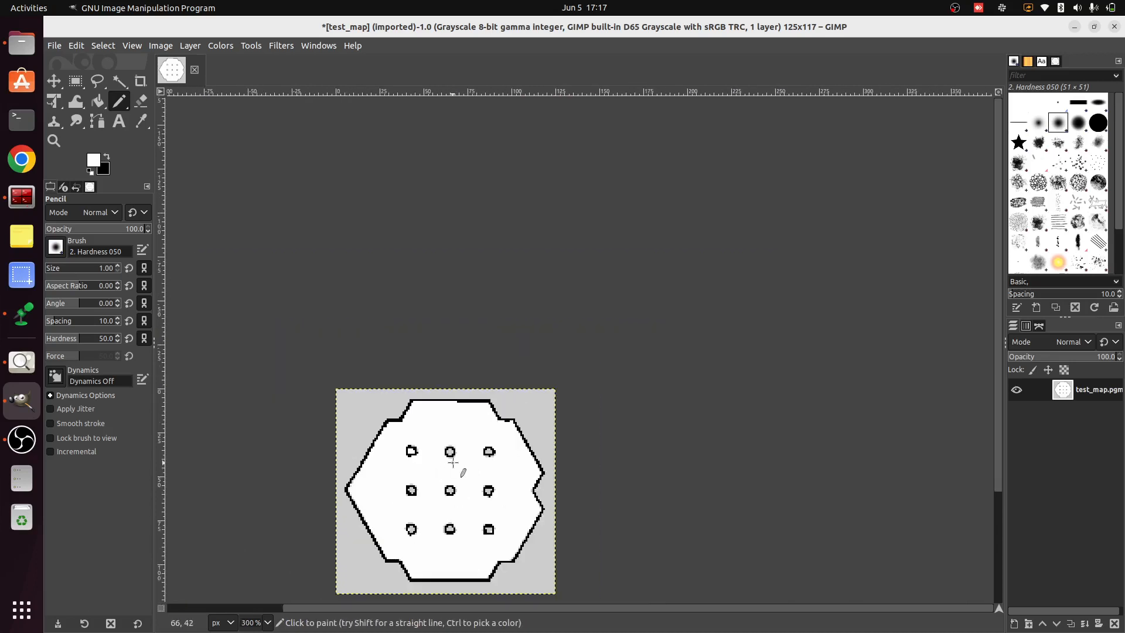
{"action": "left_click_drag", "start_coordinate": [454, 462], "coordinate": [544, 321]}
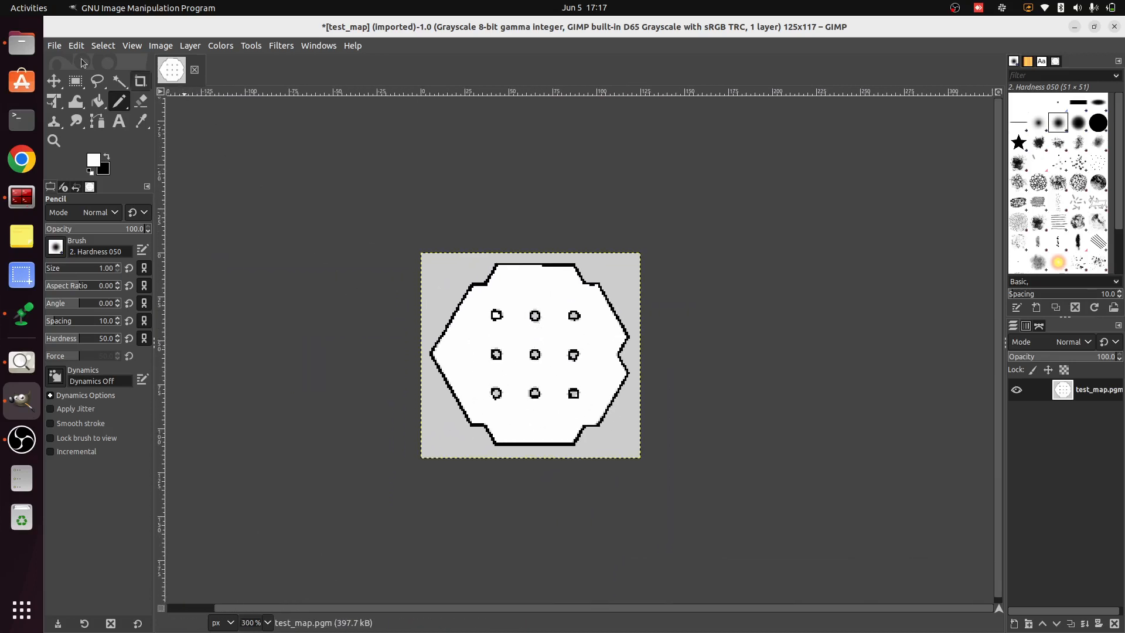
{"action": "left_click", "coordinate": [54, 46]}
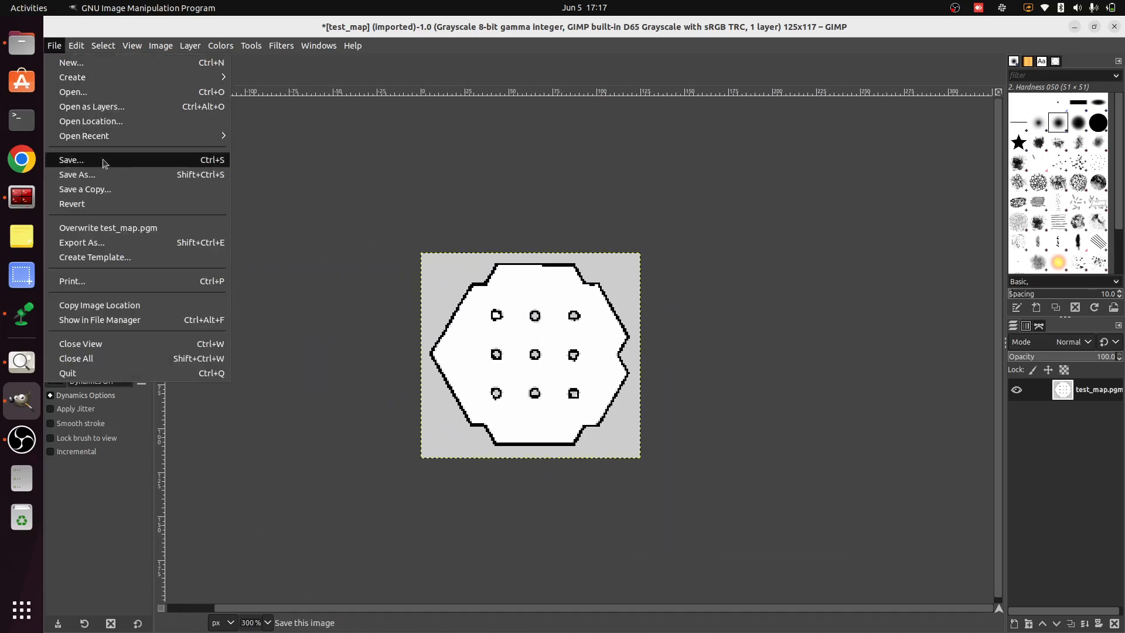
{"action": "left_click", "coordinate": [119, 242]}
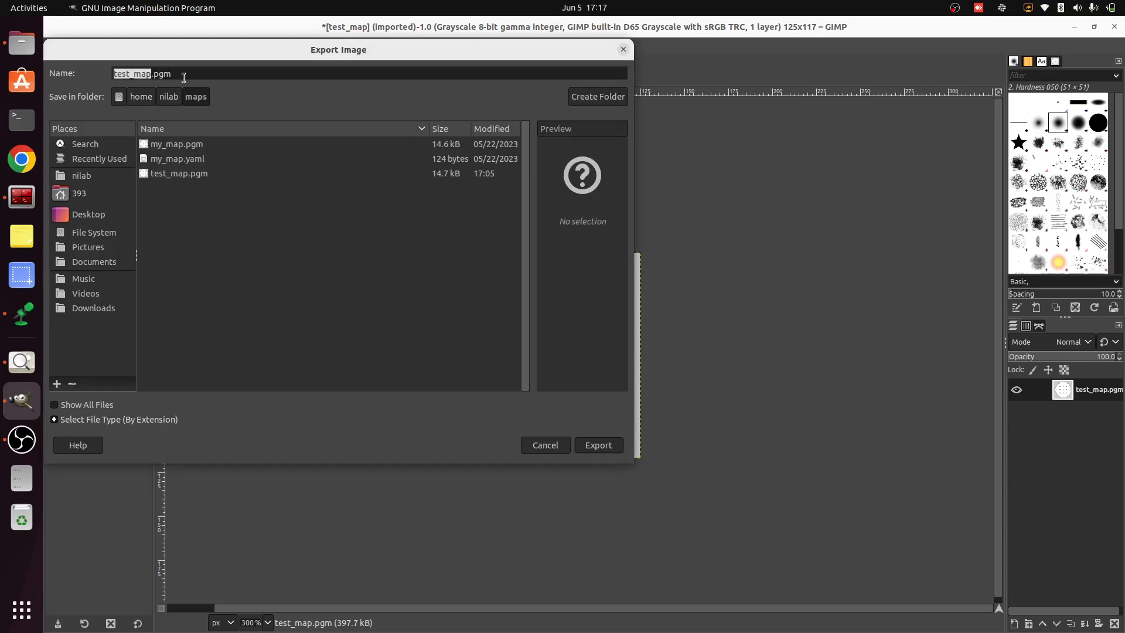
{"action": "left_click", "coordinate": [153, 77]}
{"action": "key", "text": "Return"}
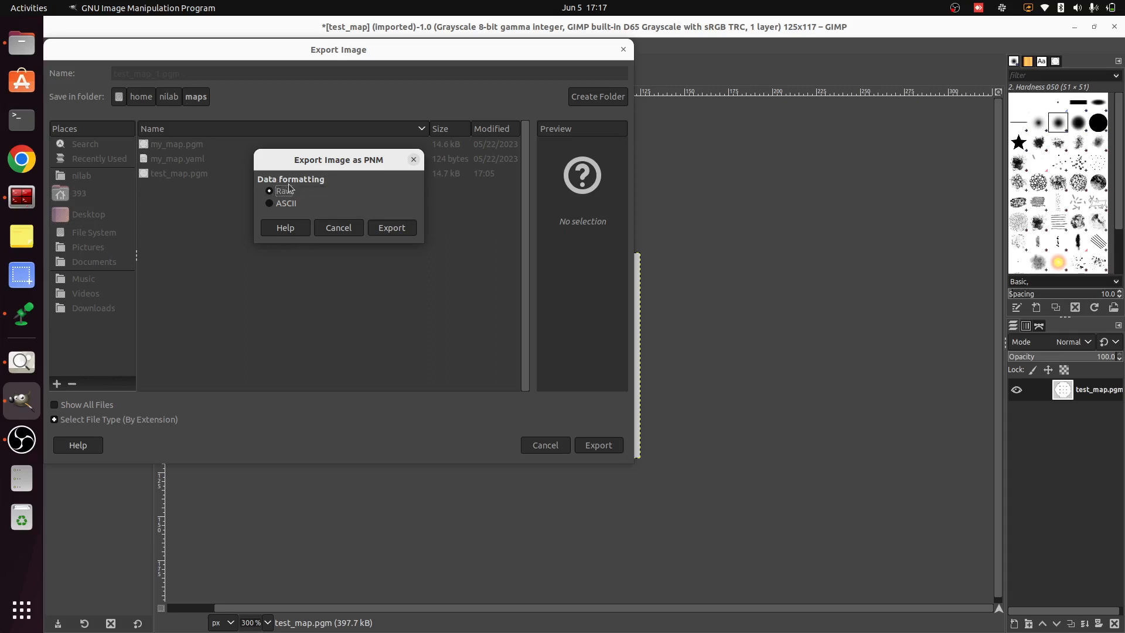
{"action": "left_click", "coordinate": [392, 228]}
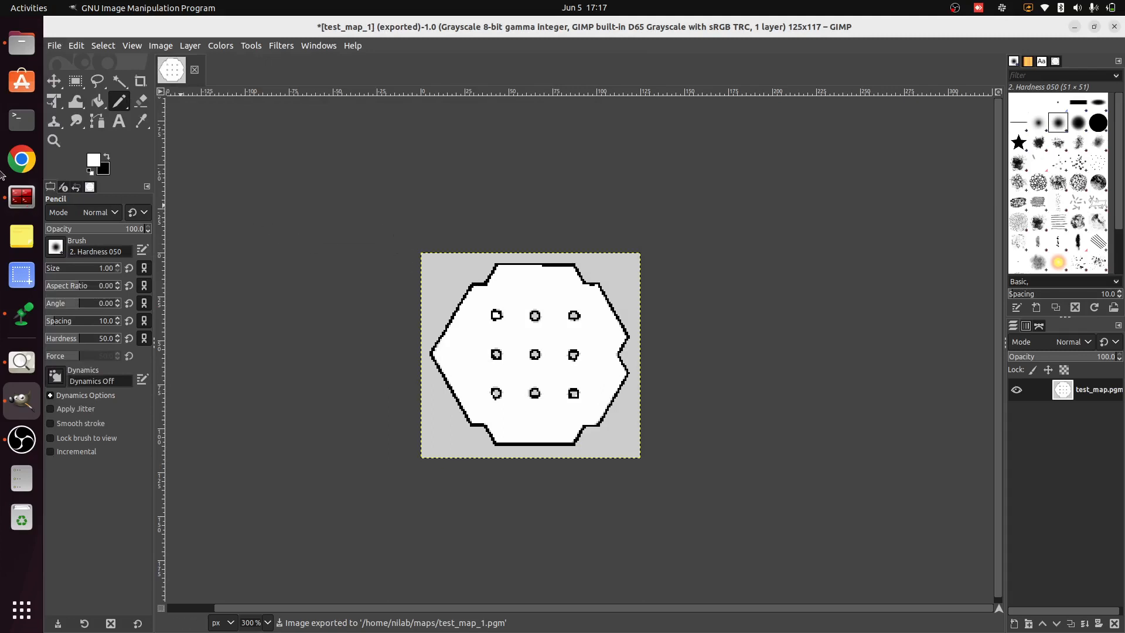
Switch to Files, maximise its window and open the original test_map.pgm for viewing
{"action": "left_click", "coordinate": [22, 42]}
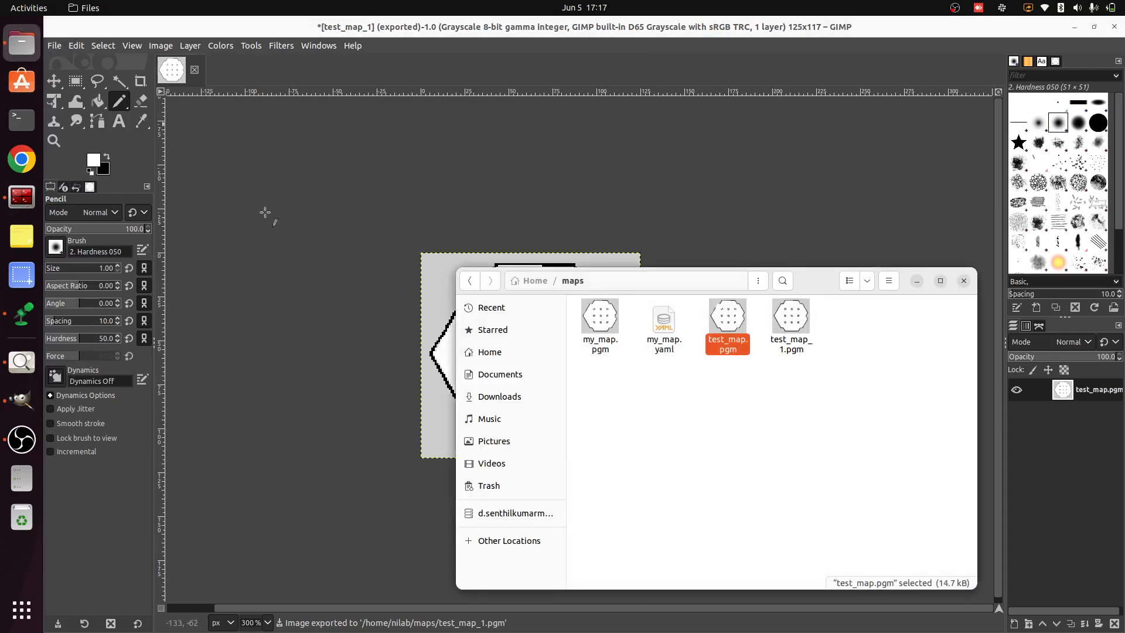
{"action": "left_click", "coordinate": [936, 284]}
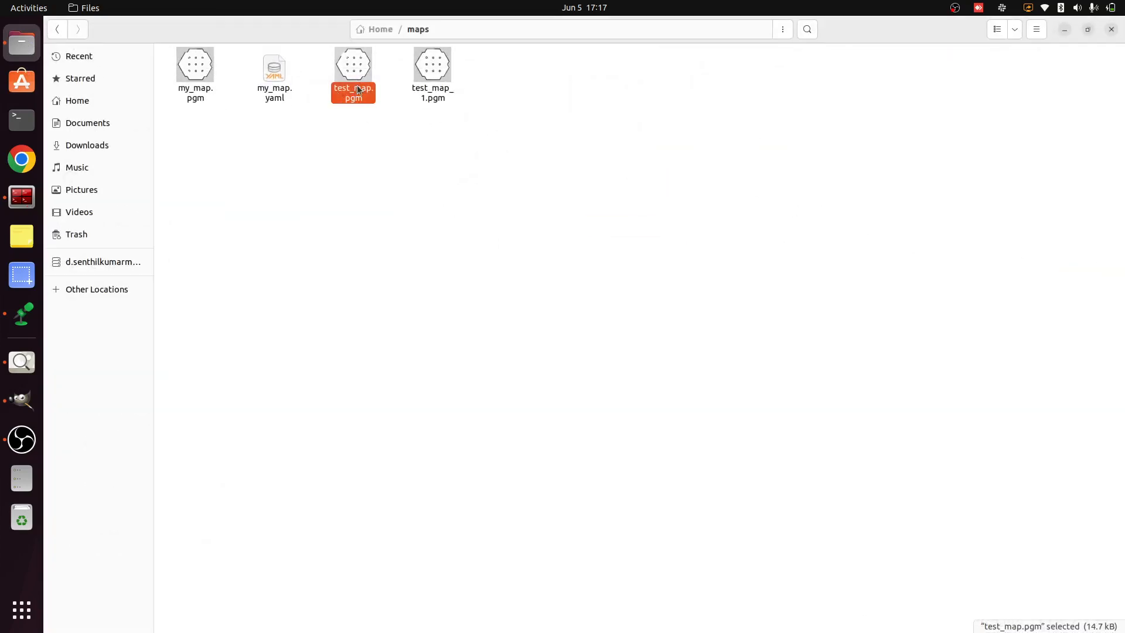
{"action": "double_click", "coordinate": [366, 77]}
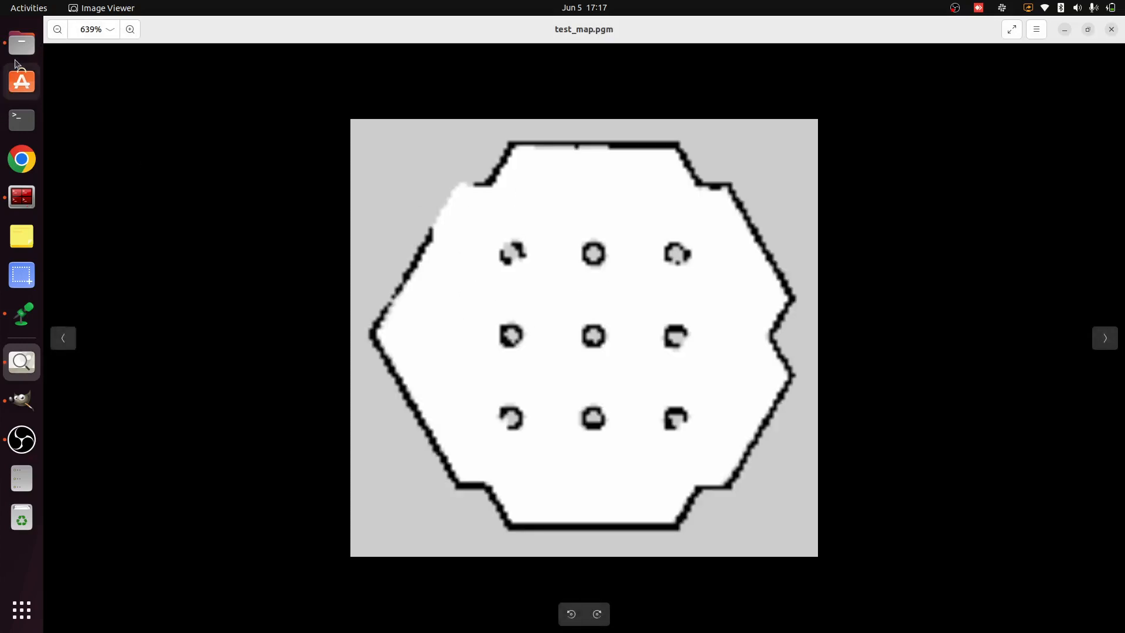
Open the exported test_map_1.pgm from the maps folder and enlarge it in a maximised viewer
{"action": "left_click", "coordinate": [22, 43]}
{"action": "double_click", "coordinate": [434, 69]}
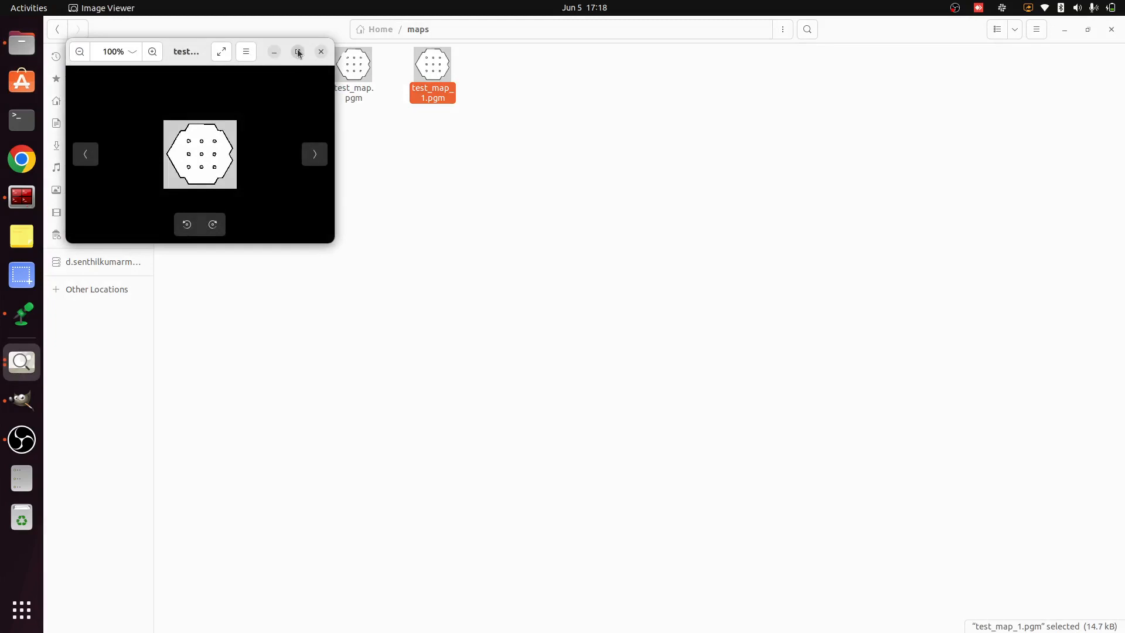
{"action": "left_click", "coordinate": [298, 51]}
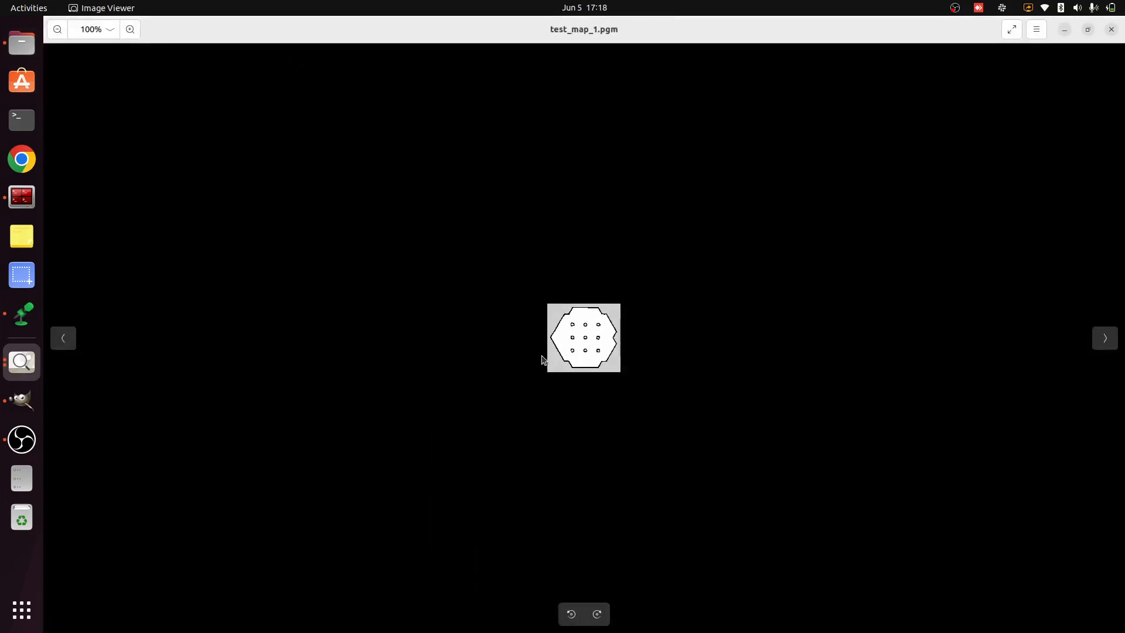
{"action": "scroll", "coordinate": [582, 344], "scroll_direction": "up", "scroll_amount": 6}
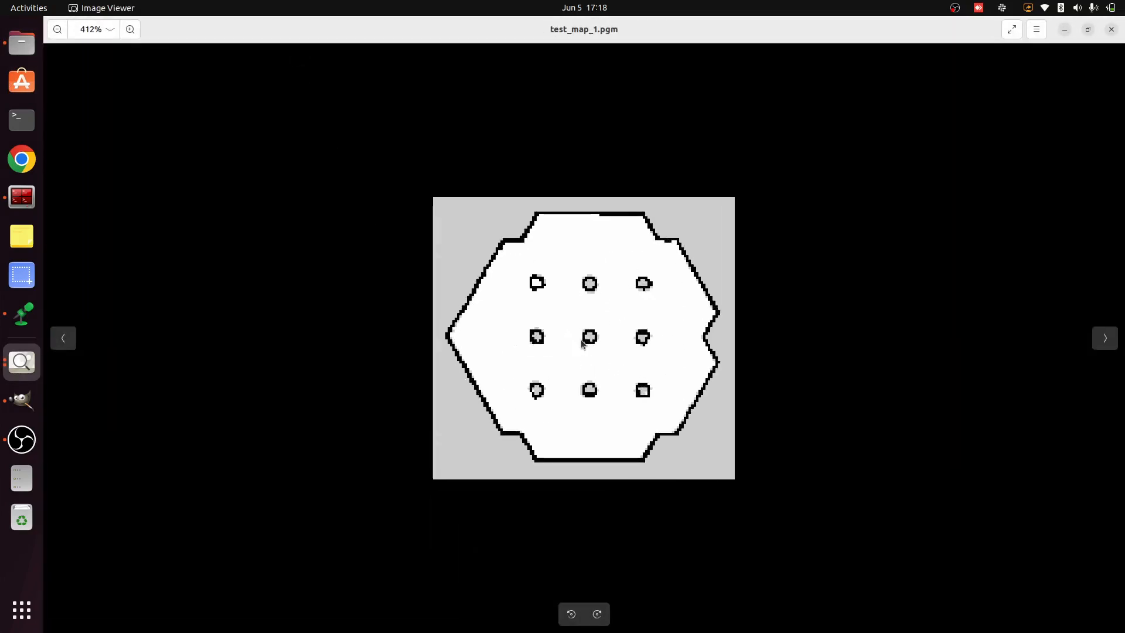
Compare the walls and pillars of test_map.pgm with those of test_map_1.pgm, then close the image viewer
{"action": "left_click", "coordinate": [62, 345]}
{"action": "scroll", "coordinate": [610, 346], "scroll_direction": "up", "scroll_amount": 6}
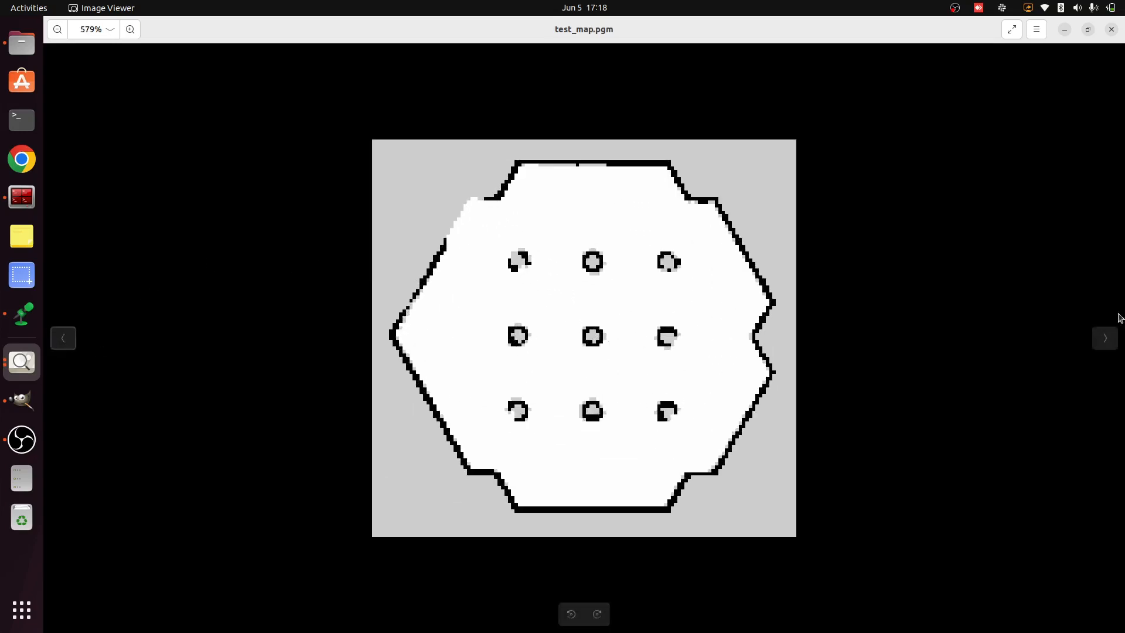
{"action": "left_click", "coordinate": [1105, 338]}
{"action": "scroll", "coordinate": [586, 352], "scroll_direction": "up", "scroll_amount": 5}
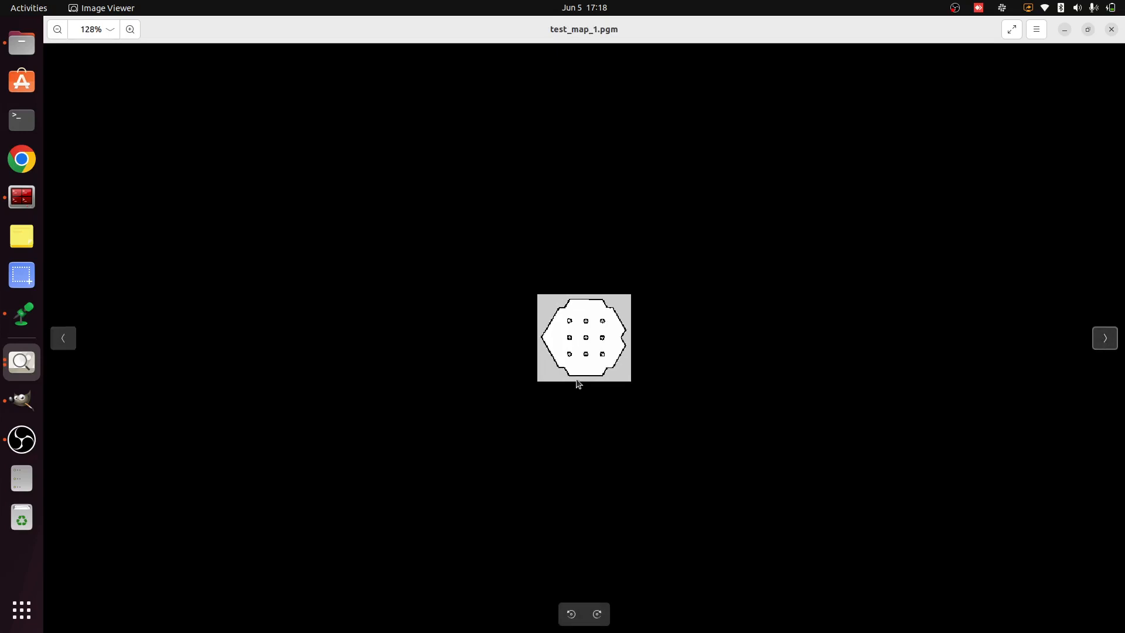
{"action": "scroll", "coordinate": [585, 353], "scroll_direction": "up", "scroll_amount": 3}
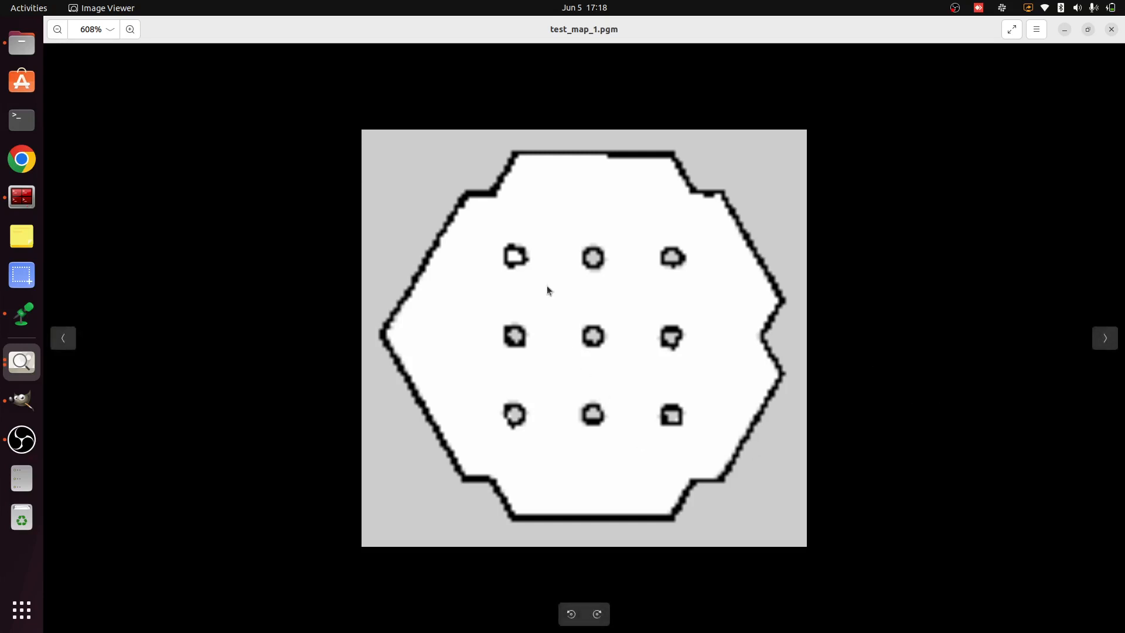
{"action": "left_click", "coordinate": [1112, 29]}
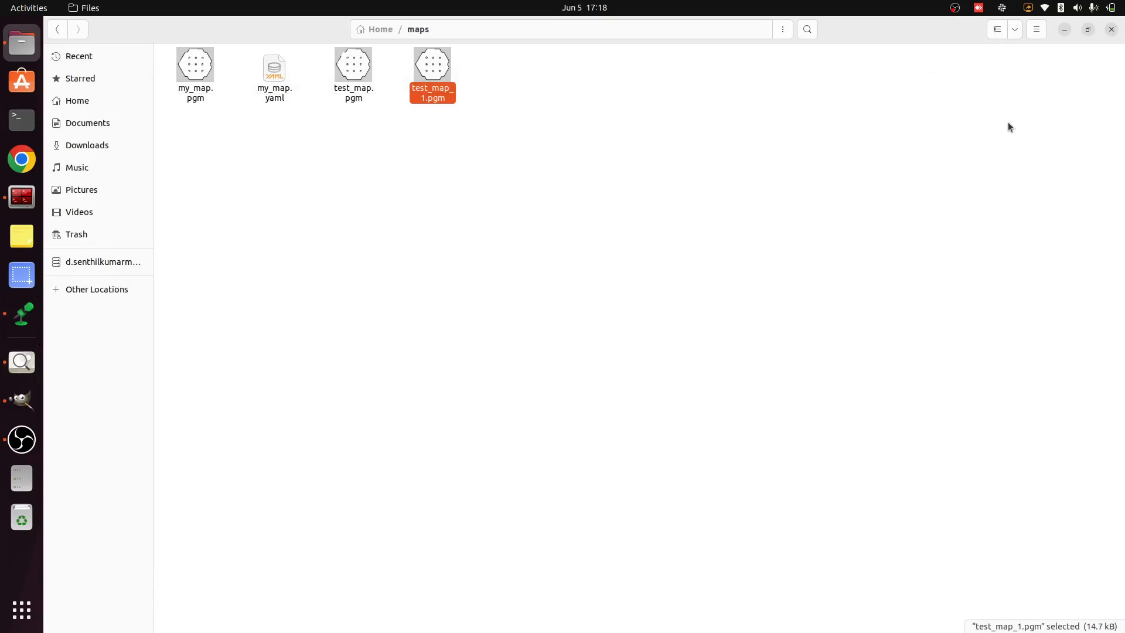
{"action": "left_click", "coordinate": [955, 8]}
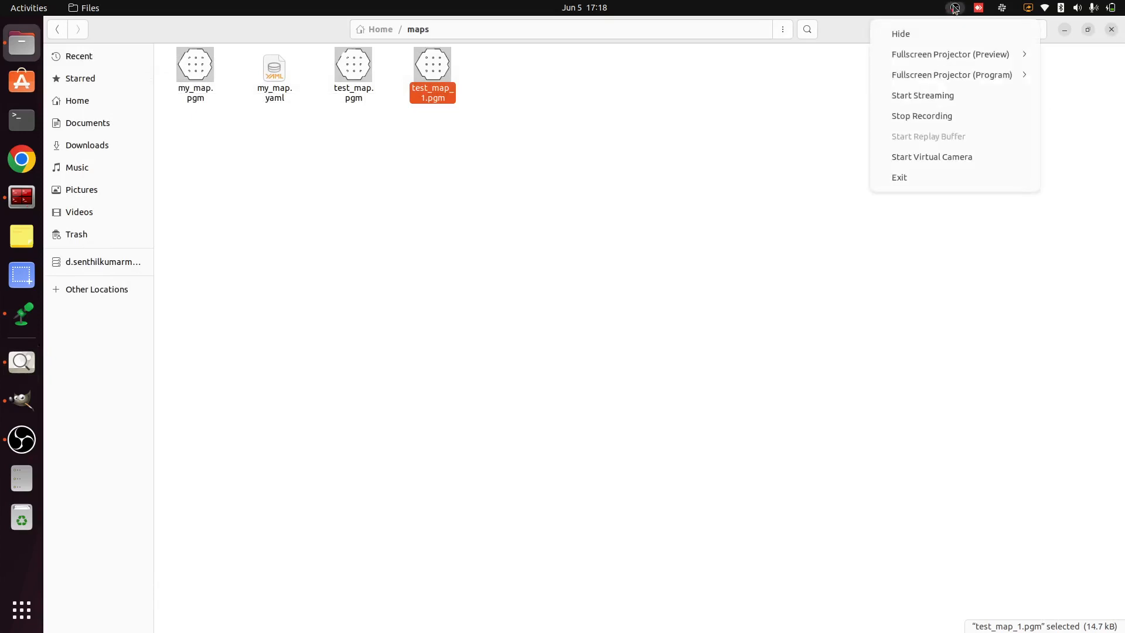